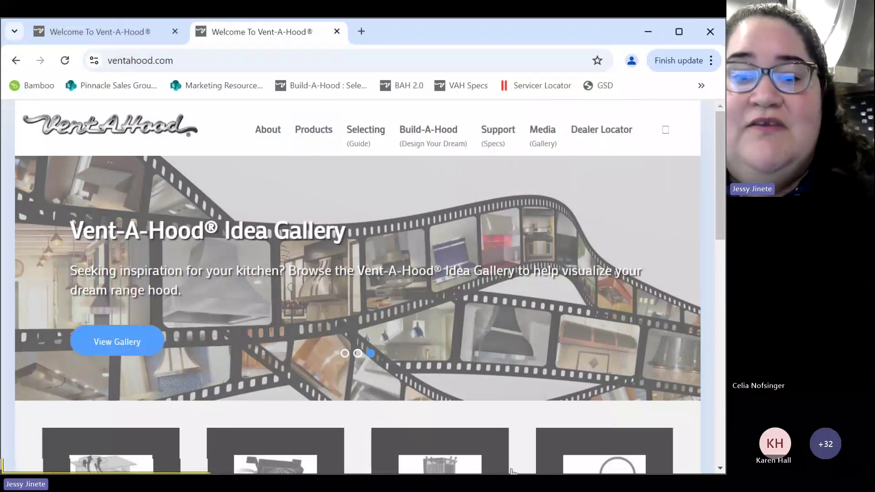
Step: Look through the mobile site's navigation entries on the other open Vent-A-Hood page, and switch that site to its desktop version
left_click(97, 31)
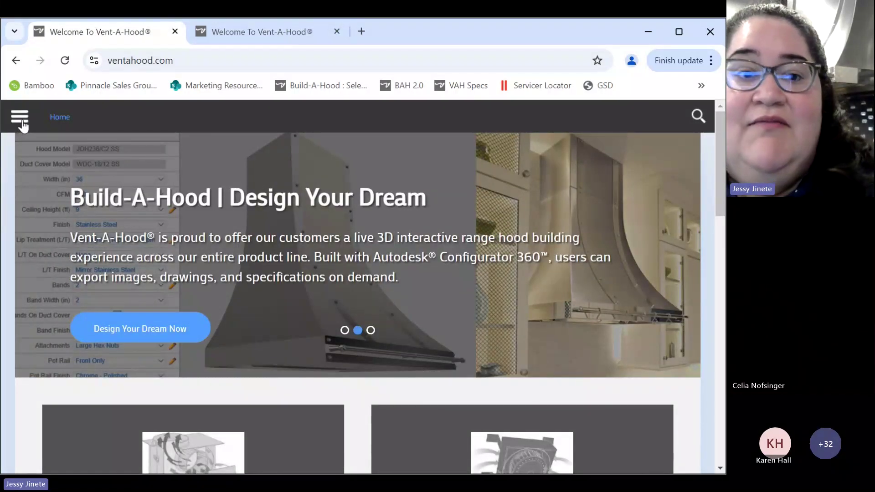
left_click(19, 119)
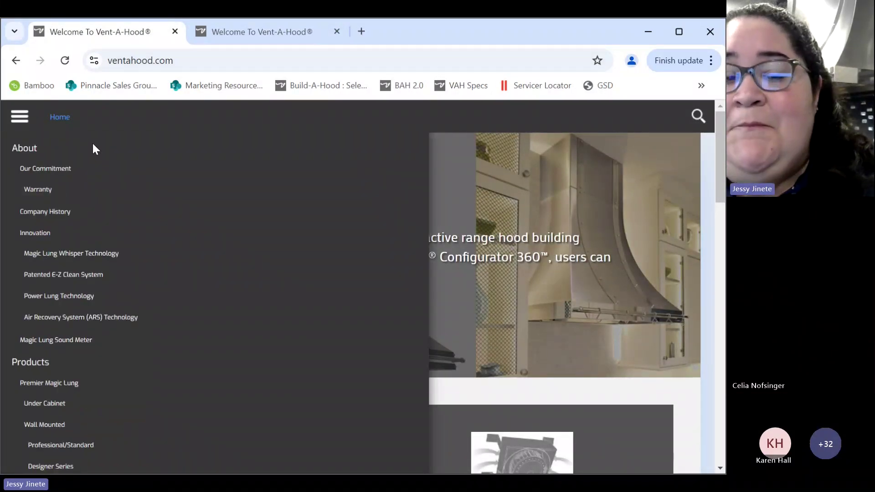
scroll(114, 369, "down", 10)
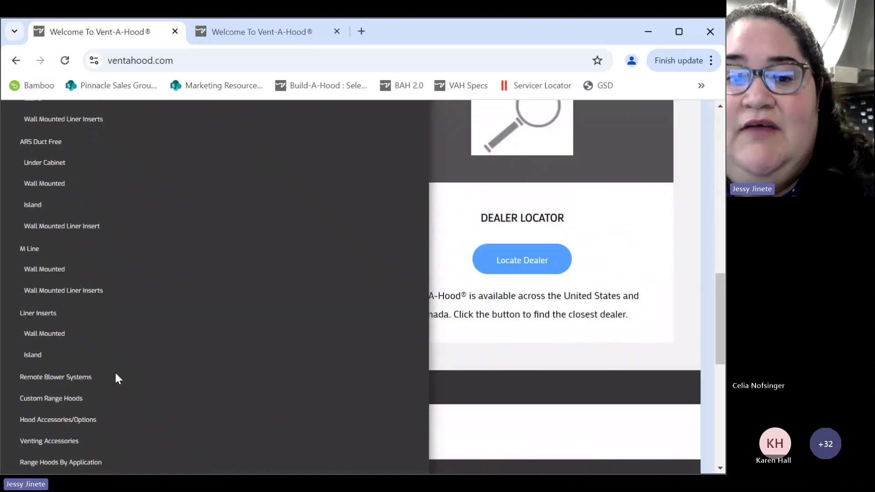
scroll(115, 378, "down", 5)
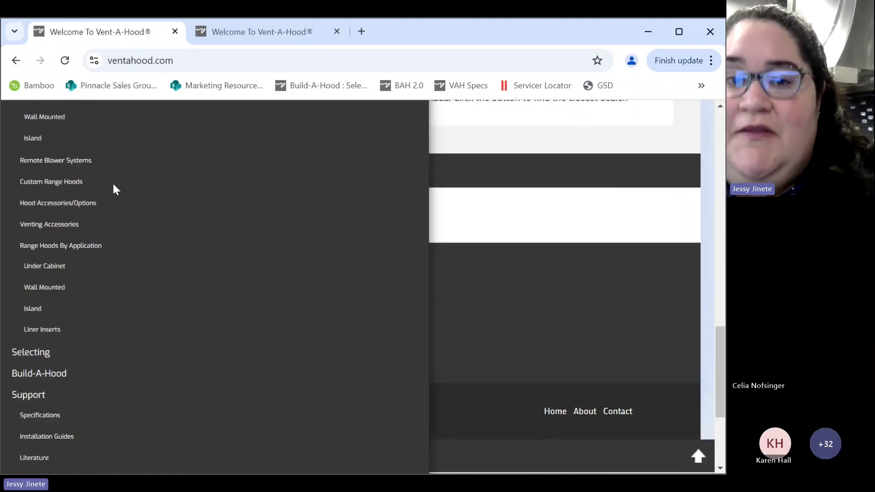
scroll(133, 264, "up", 15)
scroll(41, 129, "down", 5)
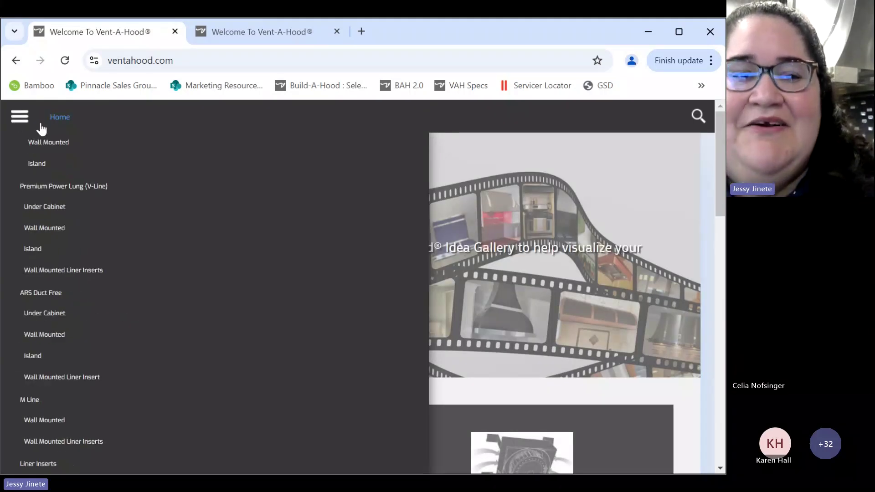
scroll(79, 214, "down", 12)
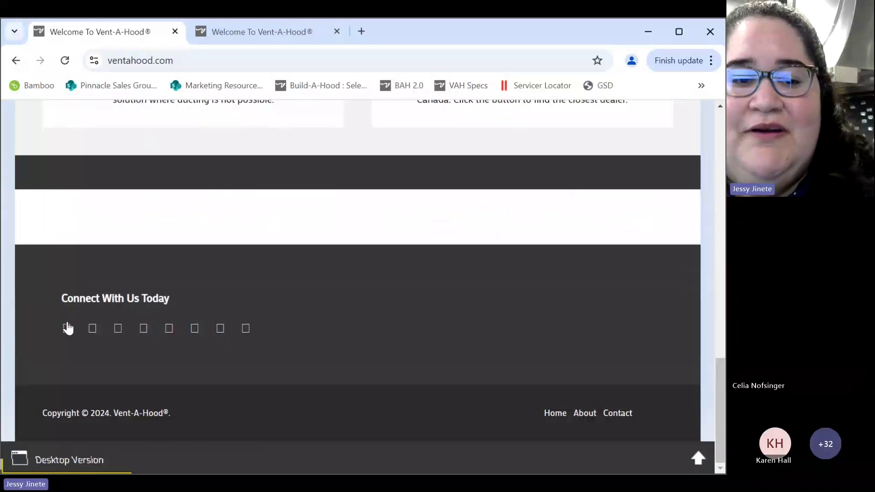
left_click(20, 463)
Step: Look over the desktop home page down to its footer and bring up the list of product categories
mouse_move(572, 138)
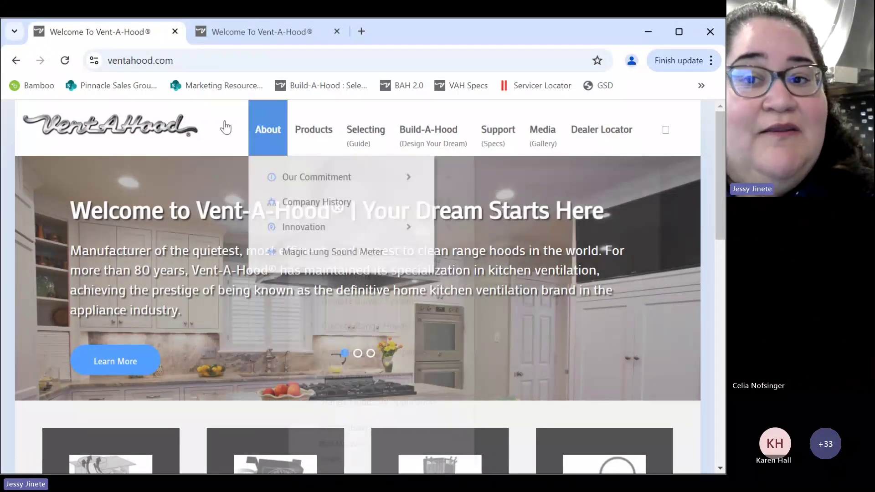
scroll(53, 357, "down", 15)
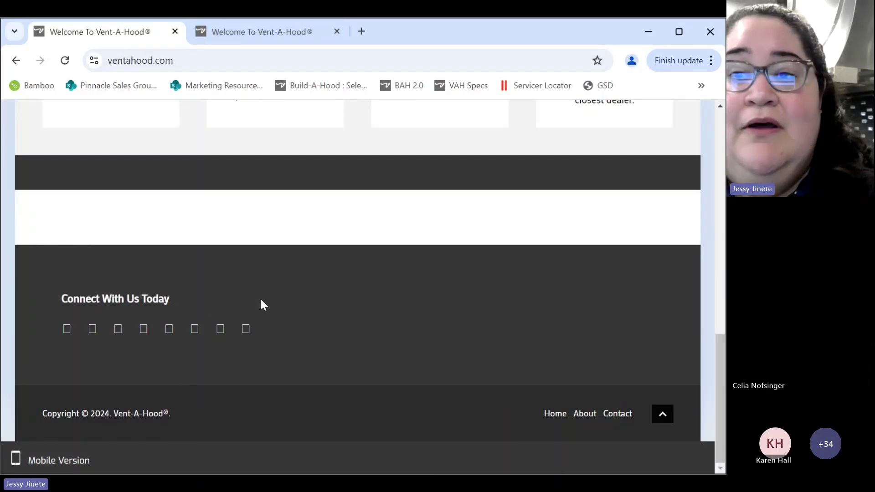
scroll(269, 310, "up", 15)
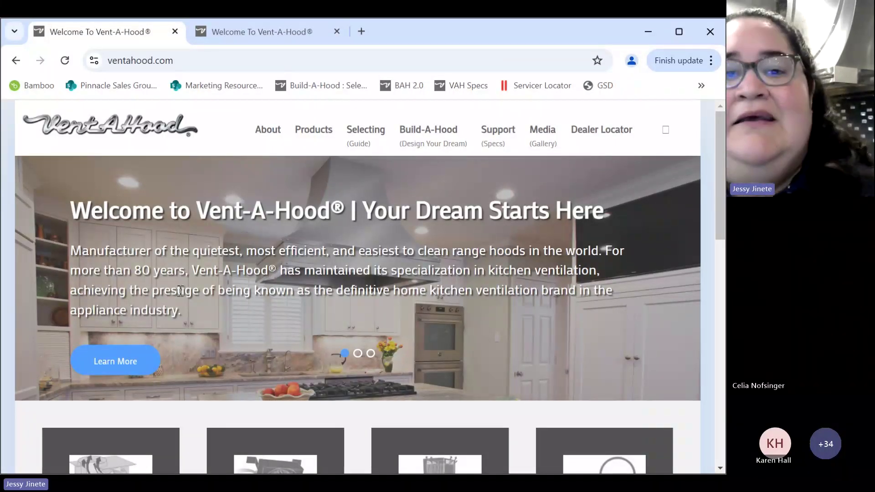
mouse_move(314, 120)
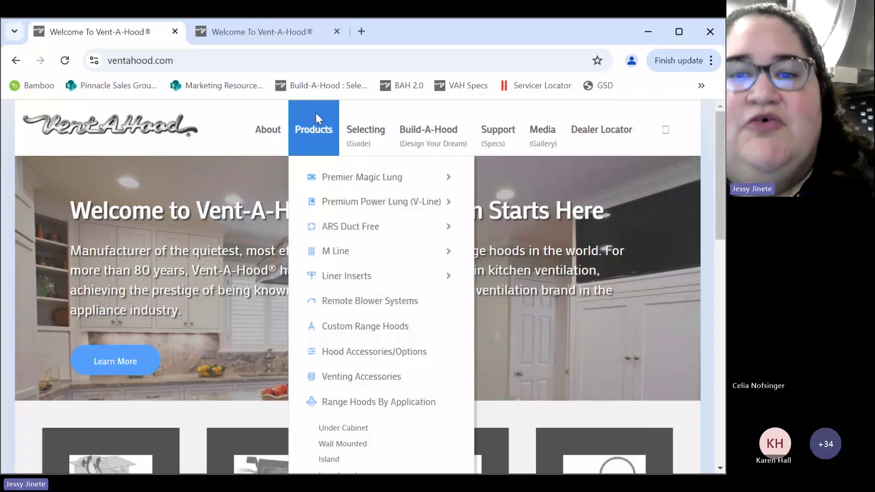
Step: Open the Magic Lung Sound Meter page and examine the sones gauge and decibel scale
mouse_move(252, 132)
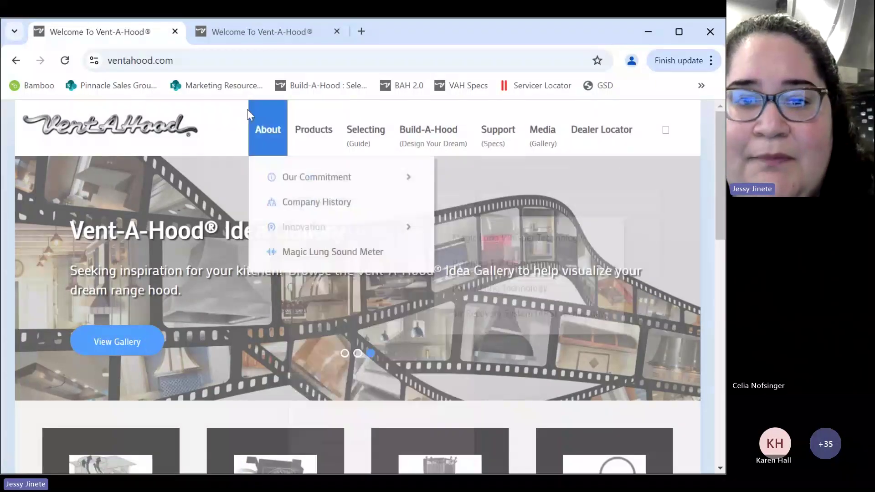
left_click(310, 251)
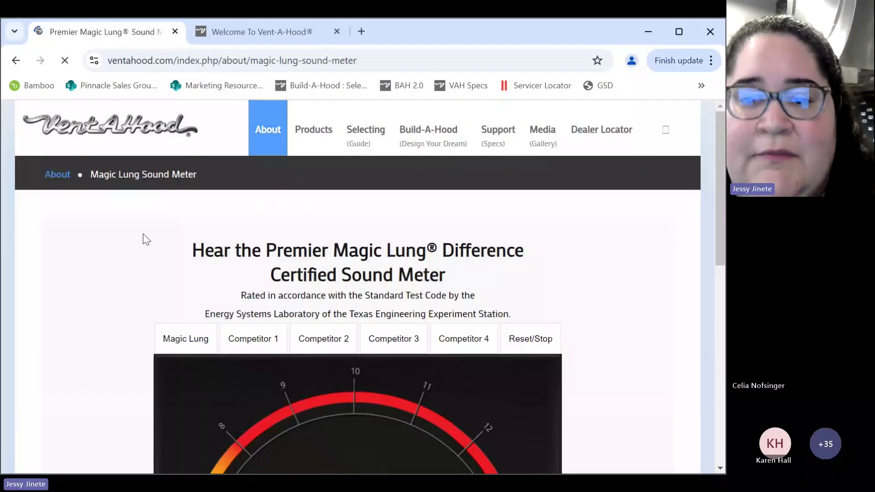
scroll(139, 254, "down", 3)
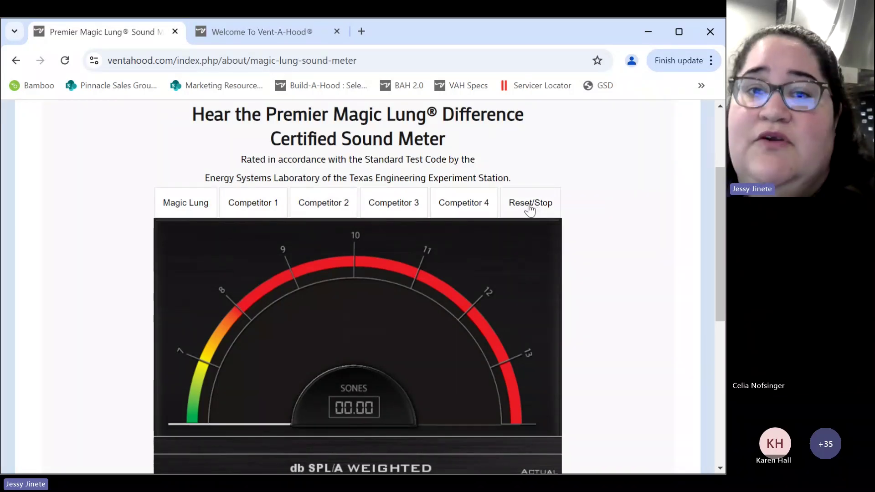
scroll(337, 274, "down", 3)
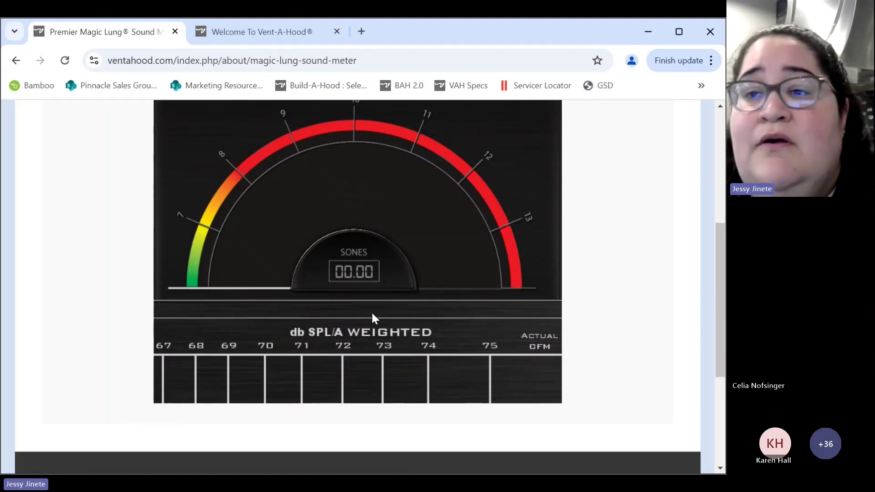
scroll(439, 287, "up", 6)
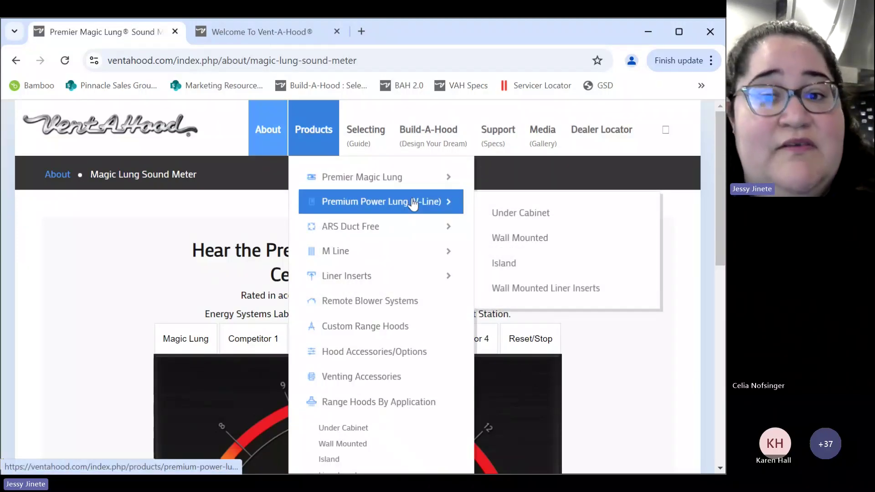
Step: Review the product categories, from the ARS Duct Free and M Line hoods to Range Hoods By Application
mouse_move(389, 234)
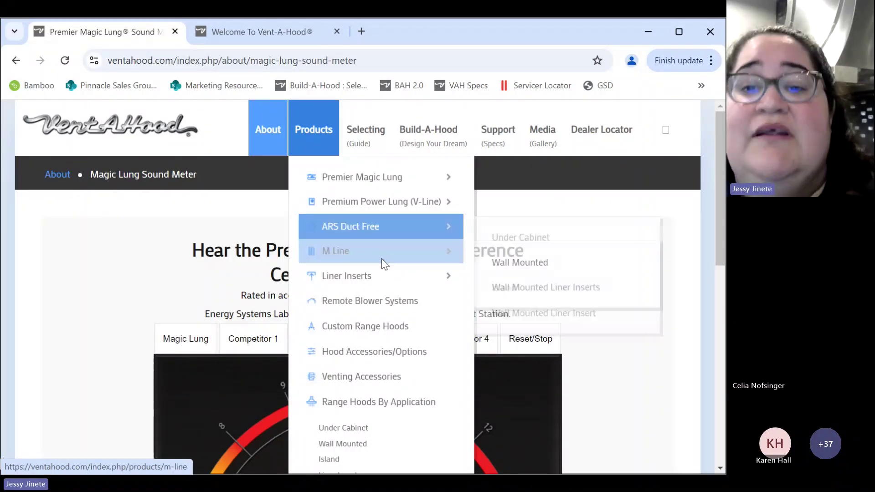
mouse_move(401, 255)
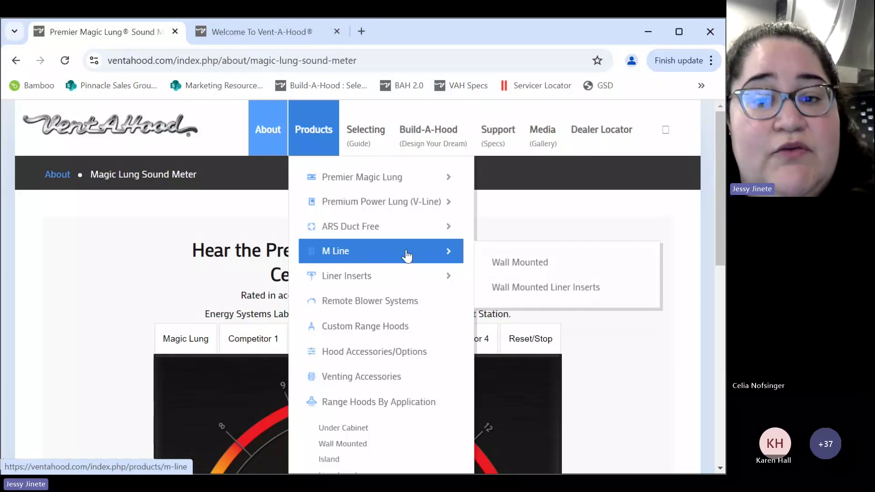
mouse_move(410, 281)
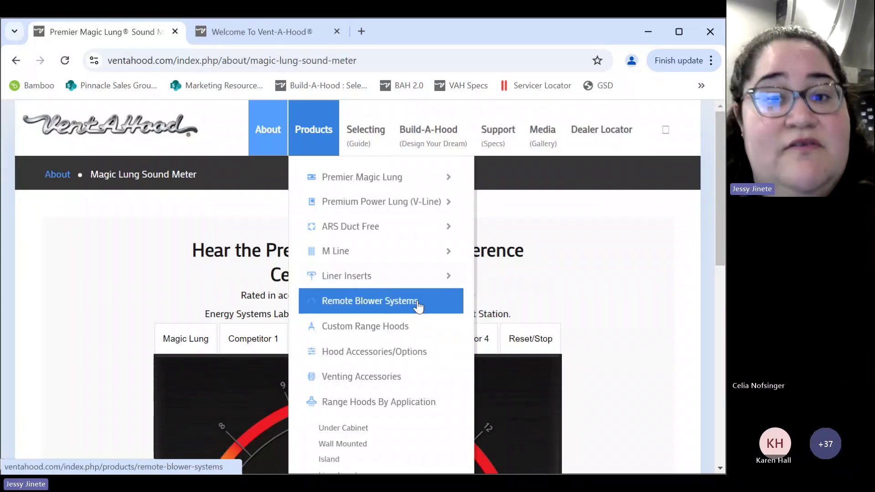
scroll(415, 273, "down", 1)
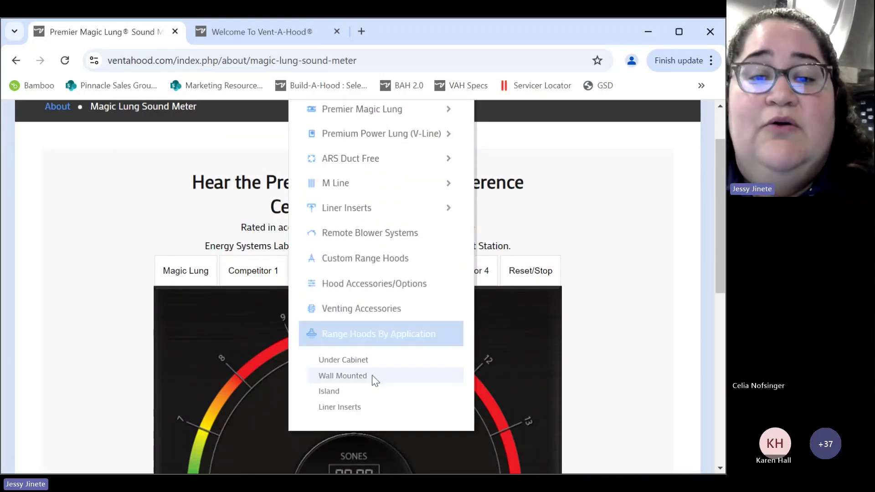
scroll(361, 247, "up", 1)
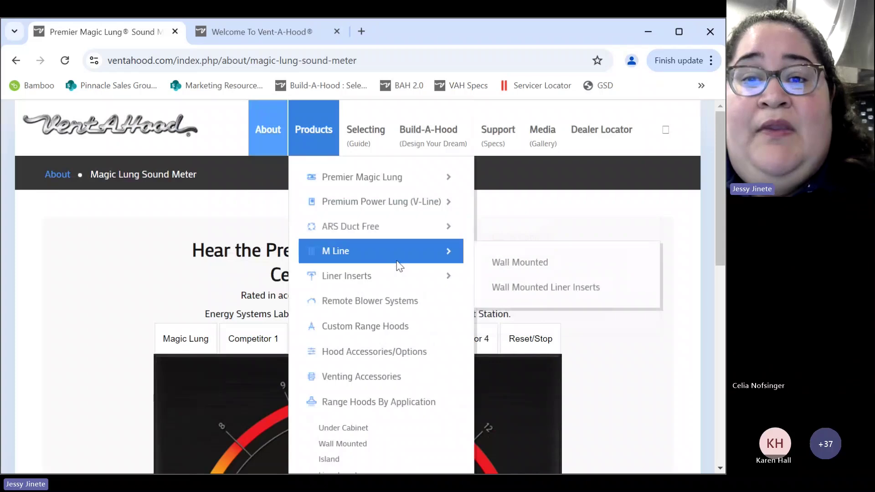
mouse_move(387, 210)
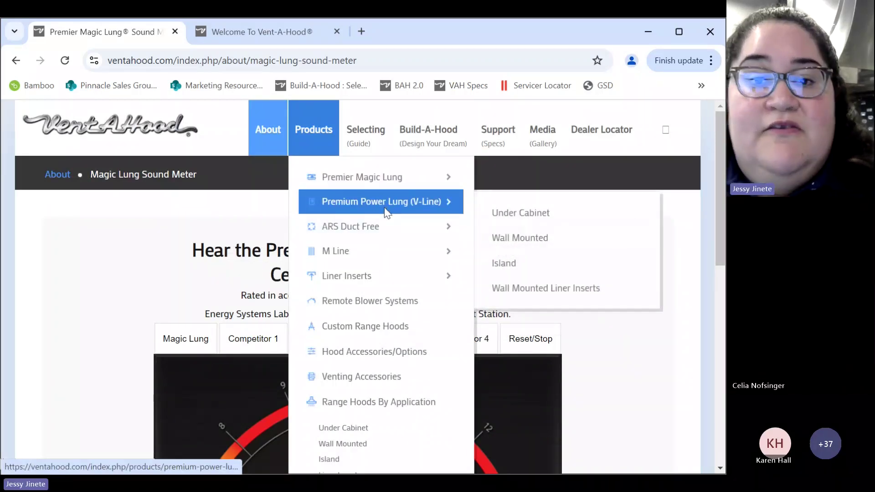
Step: Open the Premier Magic Lung product page and skim its description of the blower system
left_click(385, 178)
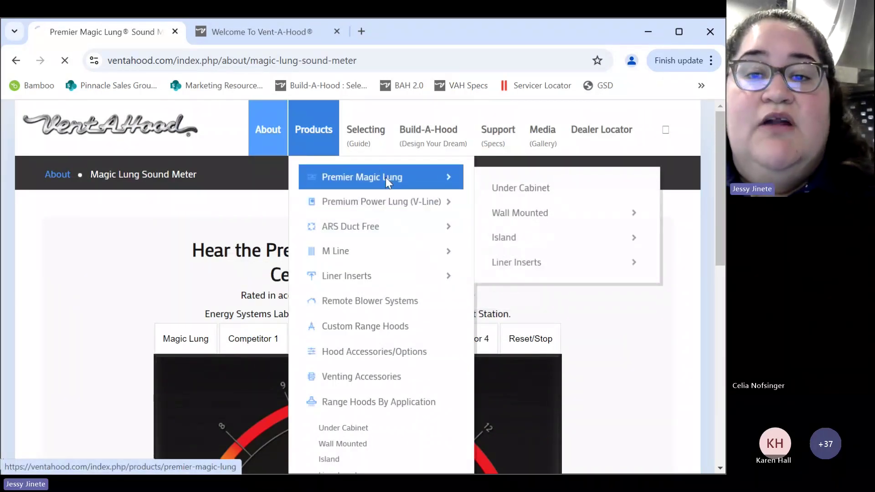
scroll(307, 266, "down", 5)
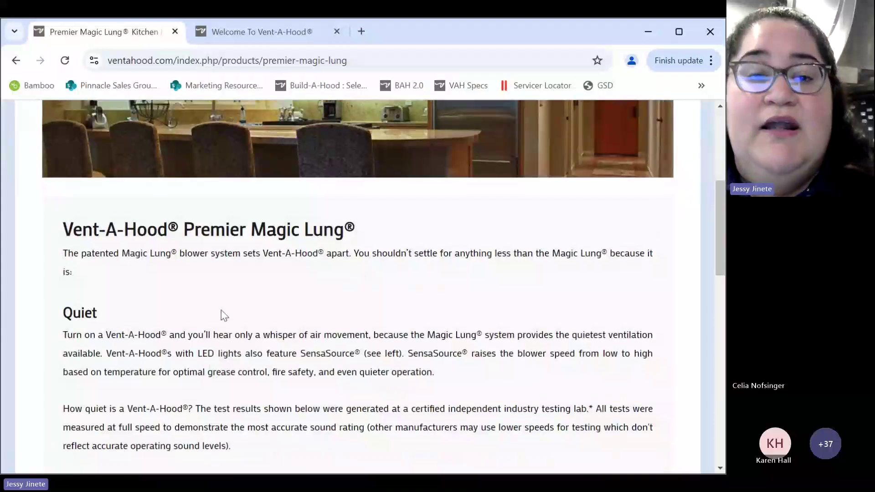
scroll(224, 319, "down", 10)
scroll(228, 382, "up", 13)
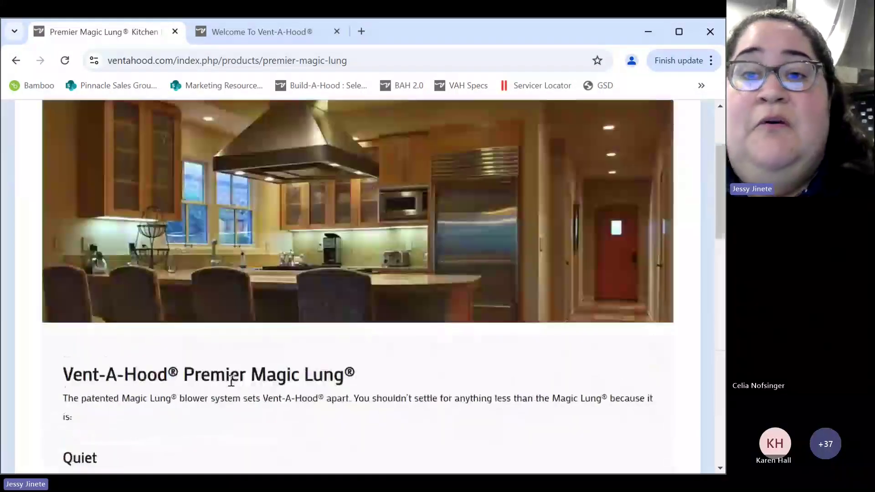
scroll(231, 382, "up", 3)
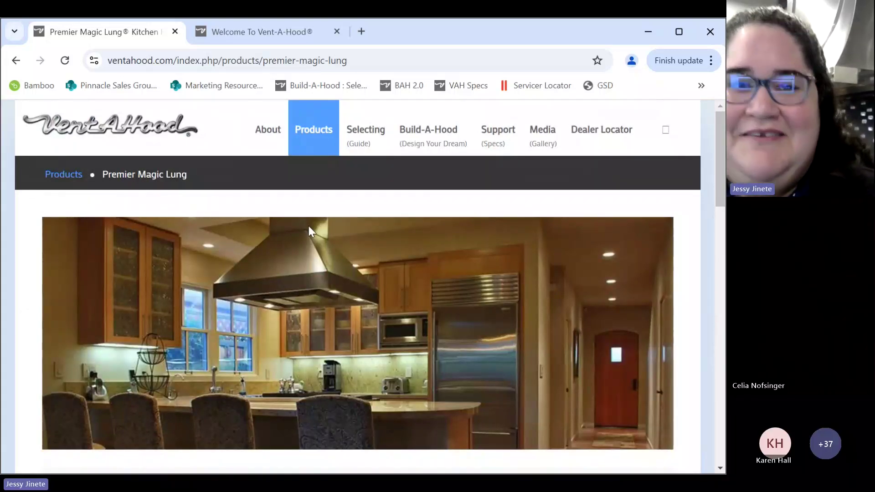
Step: Open the support specifications search and retrieve the specification sheet for hood model BH240PSLD
mouse_move(489, 150)
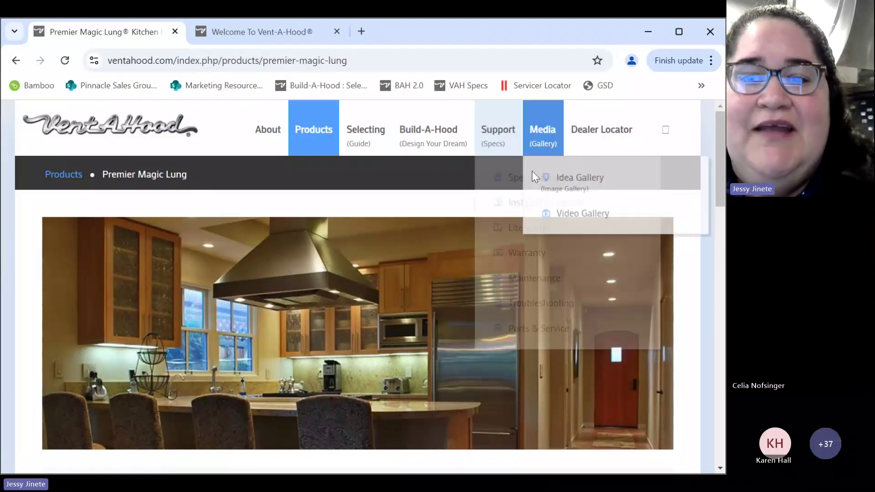
left_click(514, 181)
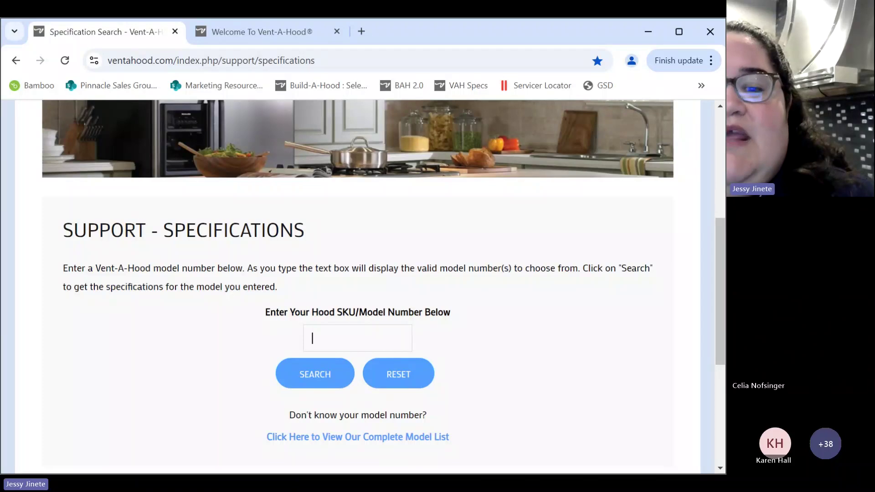
type("h")
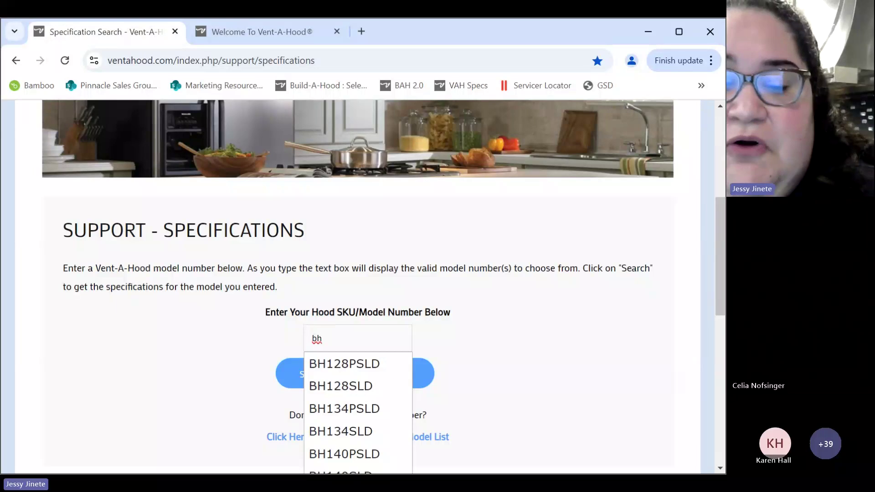
type("240s")
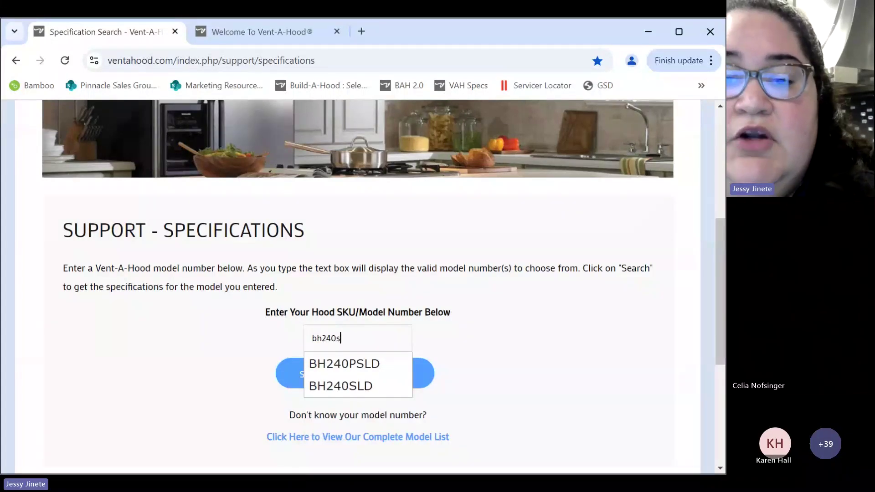
type("ld")
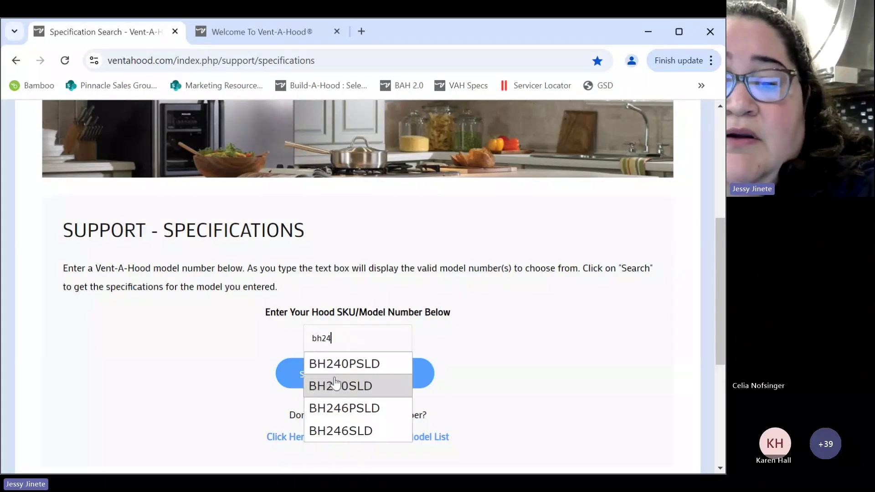
left_click(353, 364)
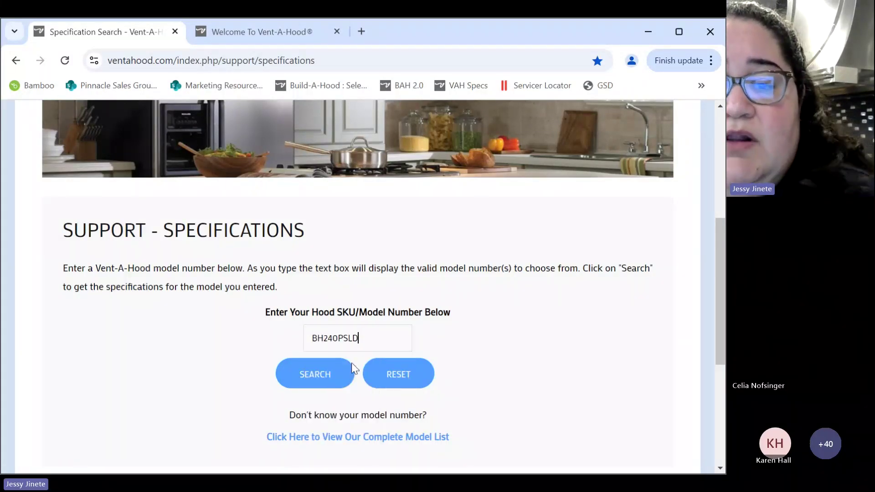
left_click(317, 373)
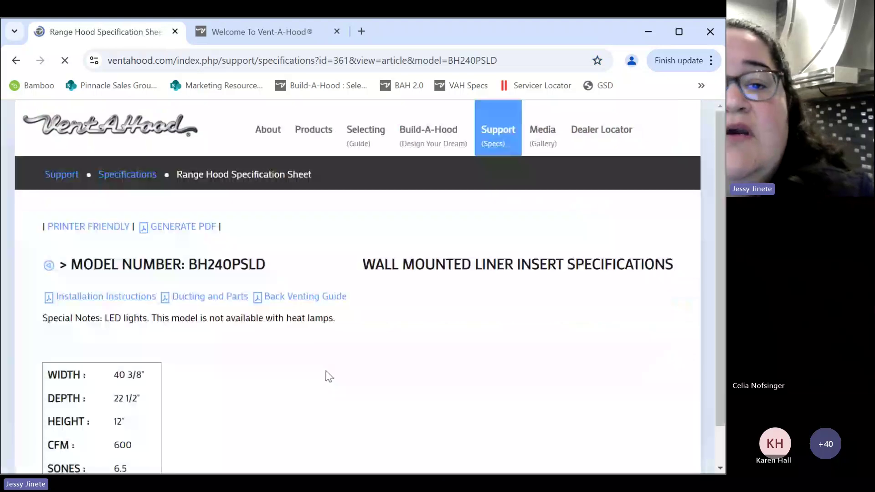
Step: Examine the BH240PSLD sheet's dimensions, hood drawing, connection diagram and recommended mounting height
scroll(284, 258, "down", 1)
scroll(285, 261, "down", 4)
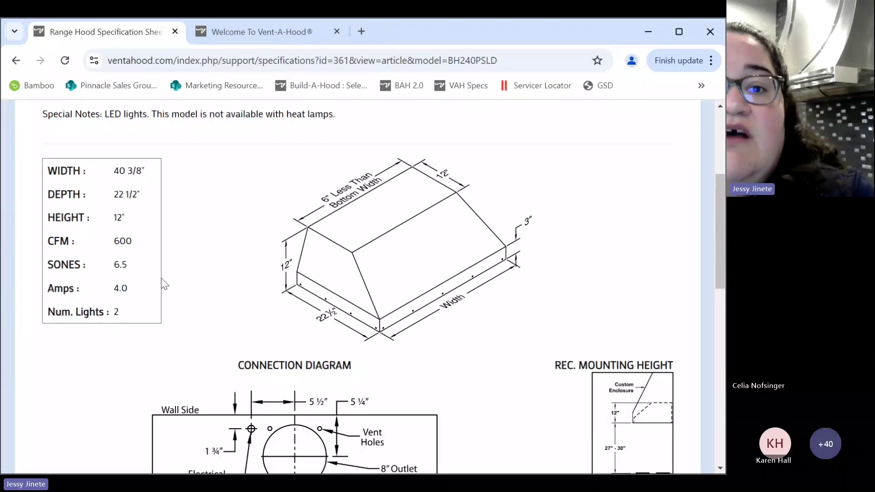
scroll(271, 342, "down", 3)
scroll(269, 341, "up", 3)
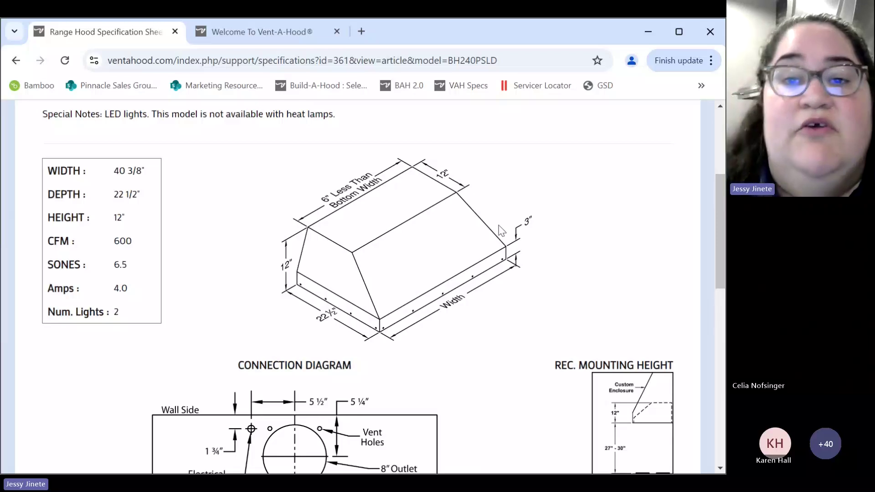
scroll(274, 292, "down", 3)
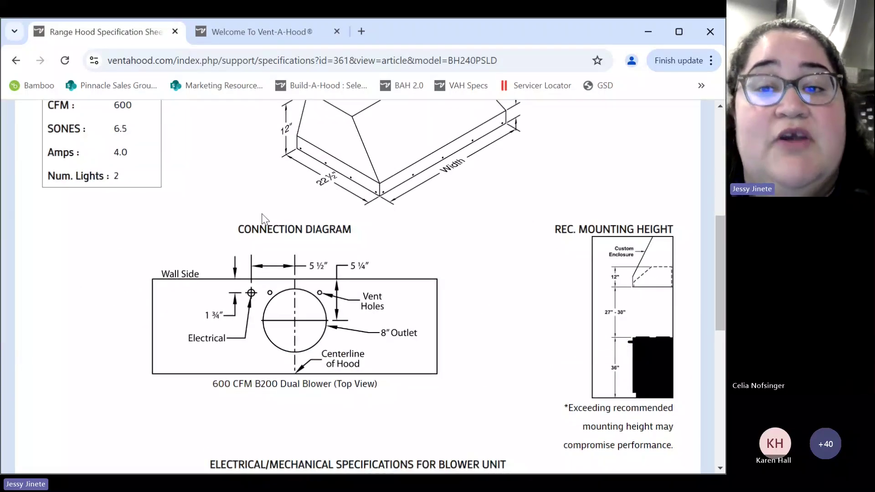
Step: Review the blower's electrical and mechanical specifications and the installation, ducting and back venting documents on the BH240PSLD sheet
scroll(263, 219, "down", 4)
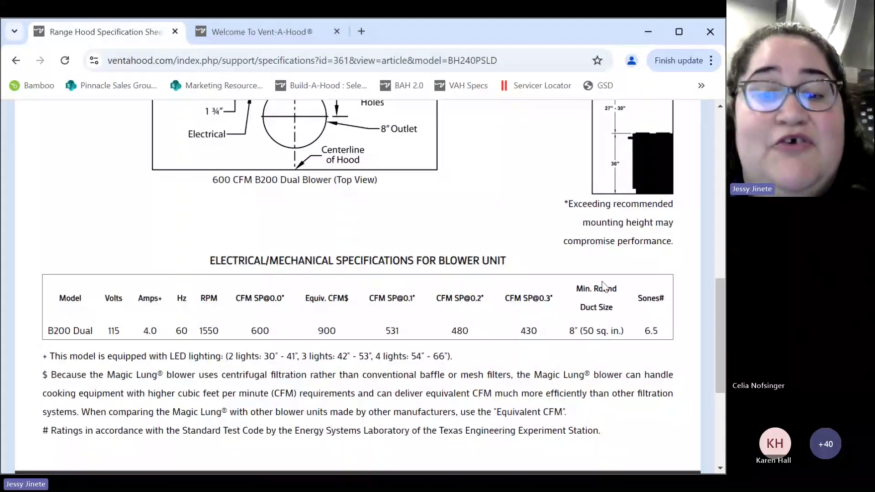
scroll(603, 286, "up", 15)
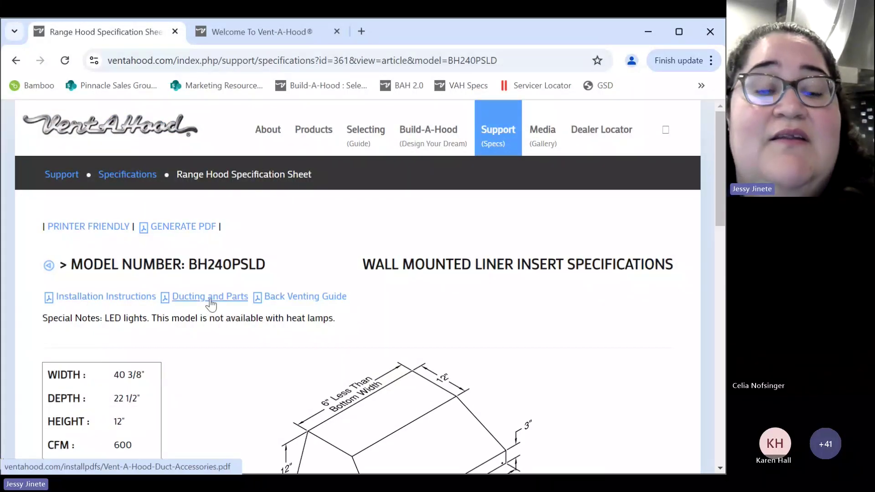
scroll(355, 344, "down", 6)
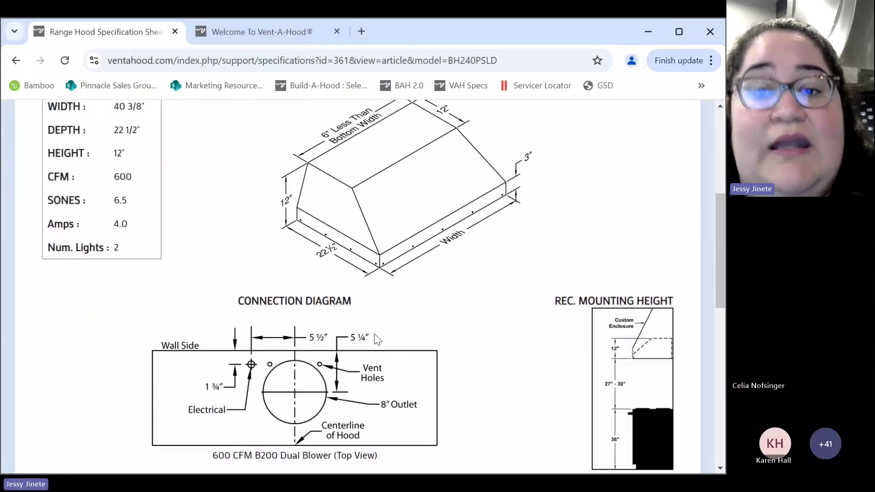
Step: Return to the specifications search and retrieve the specification sheet for hood model PRXH18-348
left_click(16, 60)
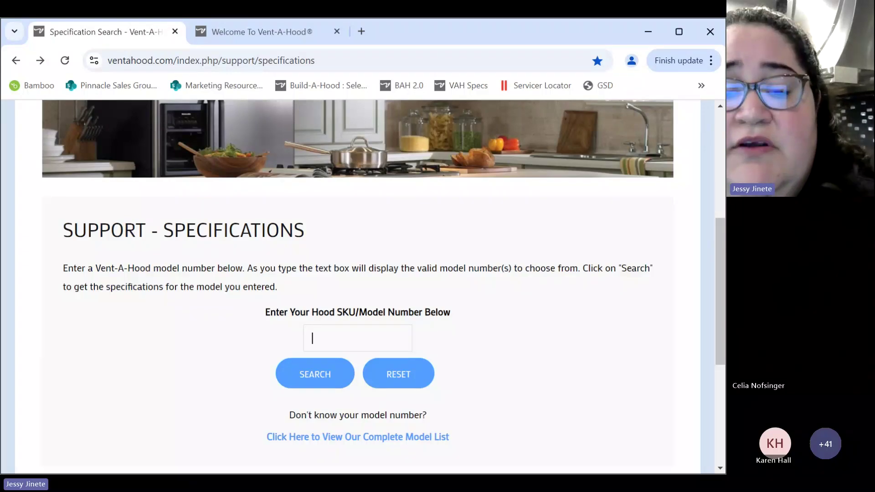
type("rxh")
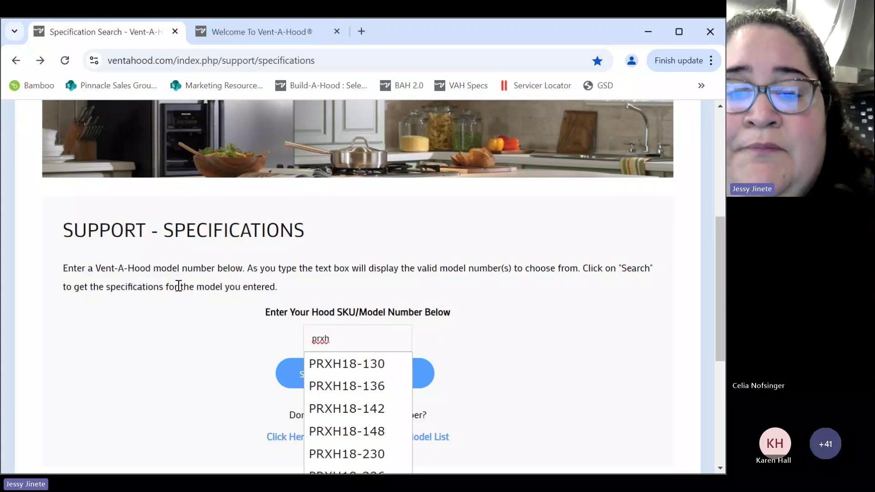
scroll(368, 415, "down", 3)
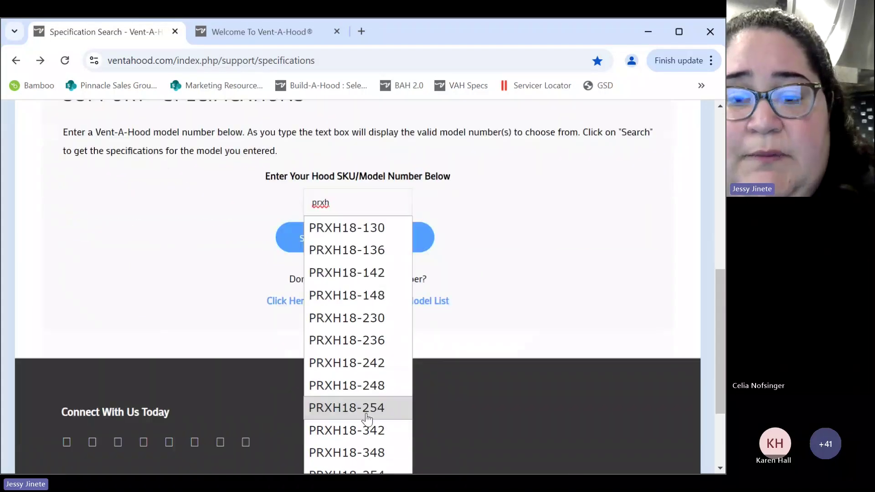
left_click(362, 455)
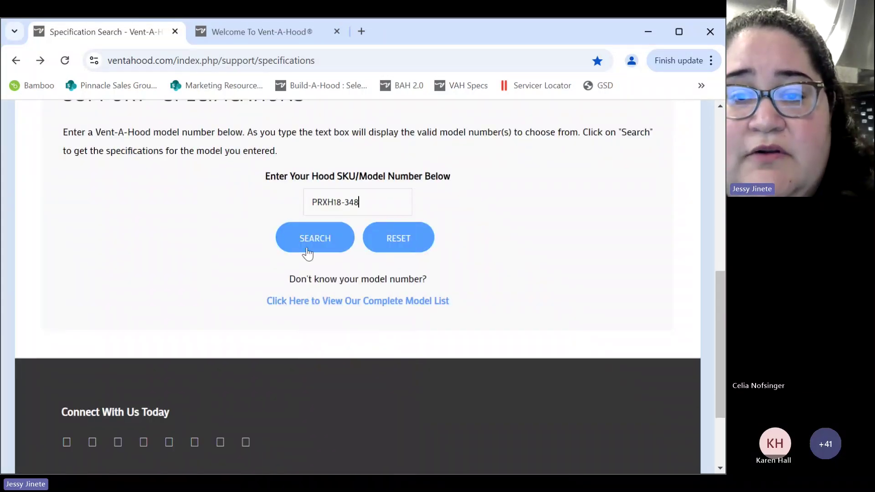
left_click(336, 241)
Step: Examine the PRXH18-348 sheet's dimensions, connection diagram, recommended mounting height and optional VP562 transition drawings
scroll(328, 310, "down", 4)
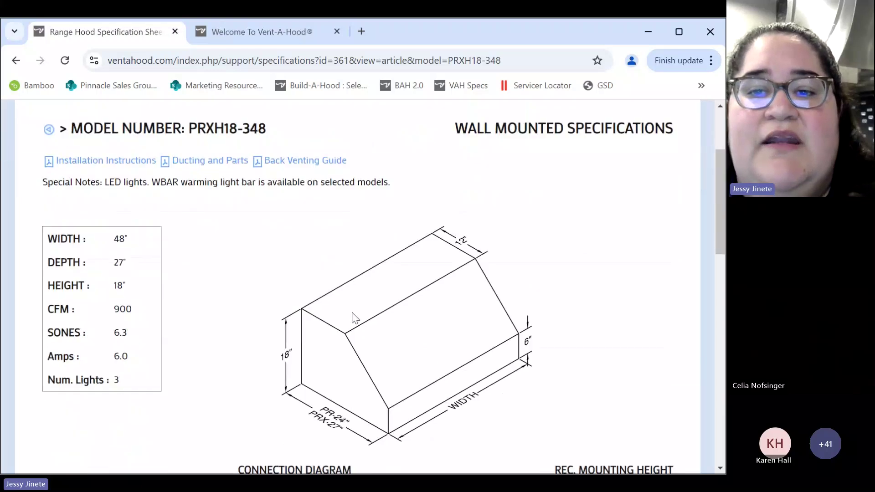
scroll(377, 320, "down", 3)
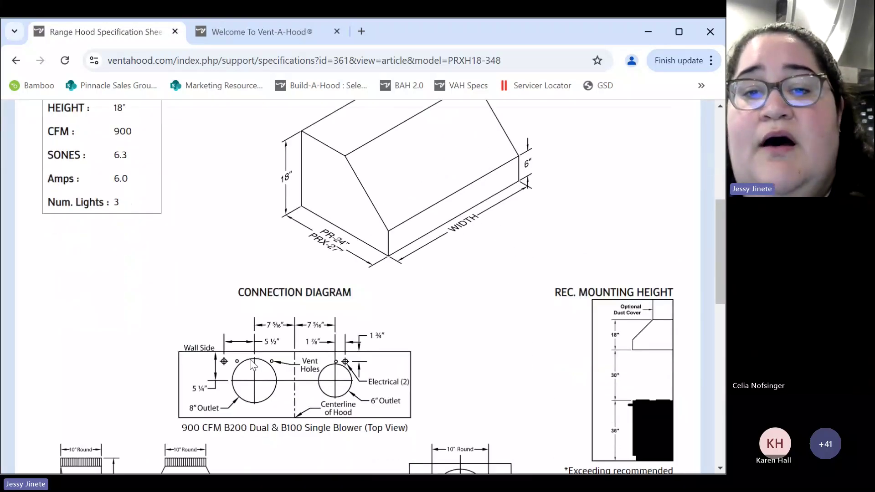
scroll(376, 320, "down", 3)
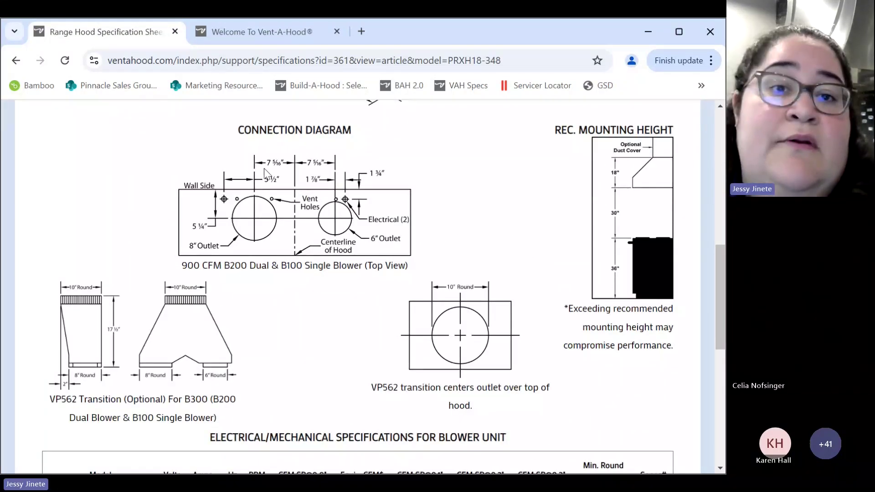
Step: Generate the PDF version of the PRXH18-348 specification sheet and review its diagrams and blower specifications
scroll(326, 260, "up", 15)
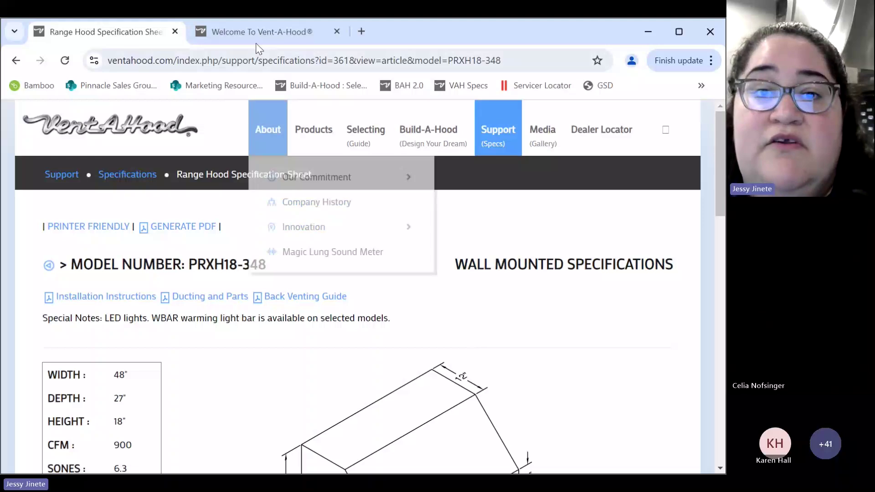
left_click(191, 228)
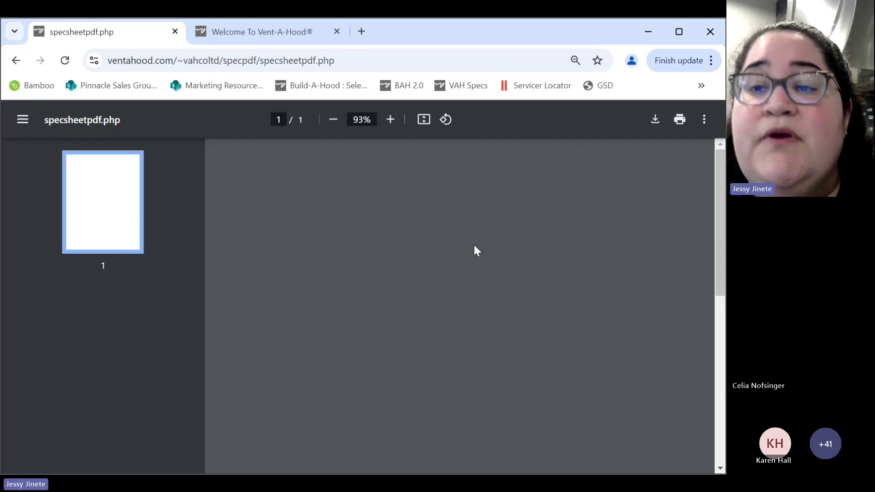
scroll(561, 258, "down", 5)
scroll(561, 262, "down", 5)
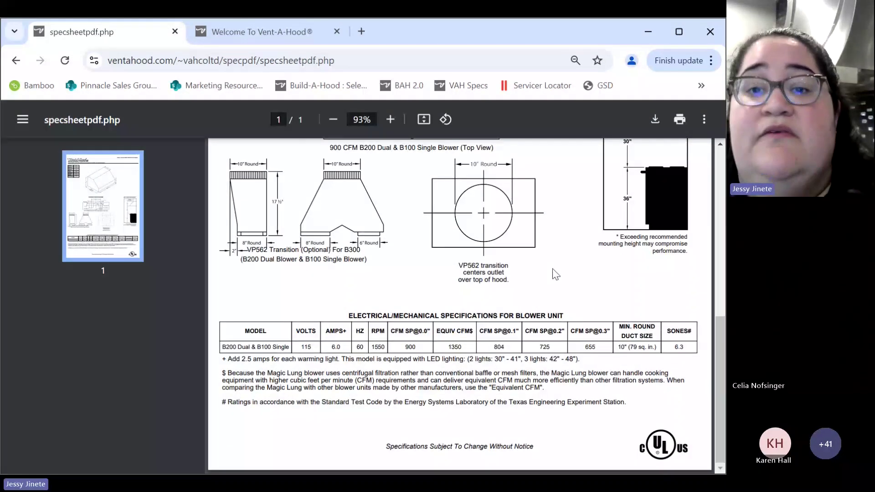
scroll(552, 269, "up", 3)
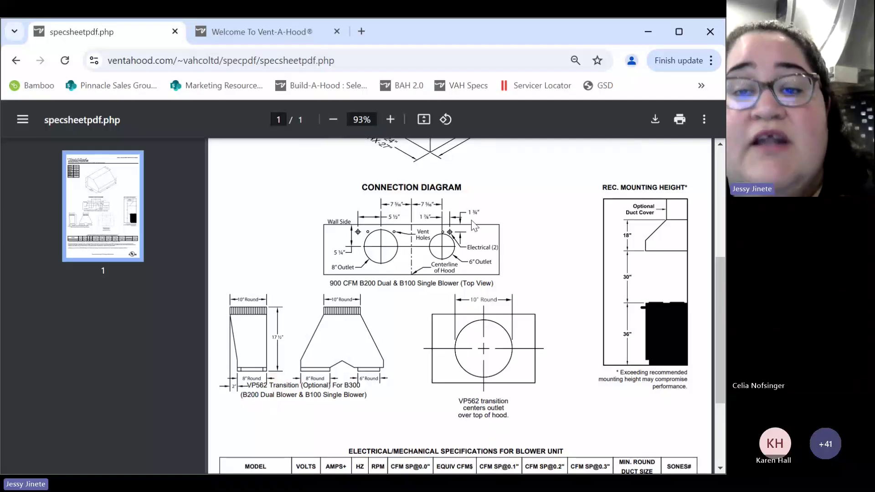
scroll(524, 293, "down", 3)
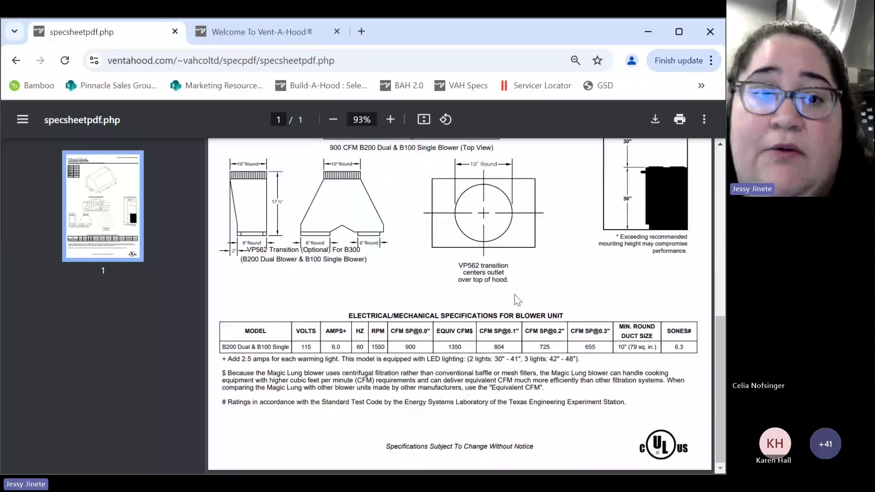
Step: Go back to the specifications search and open the complete list of model specifications
left_click(16, 60)
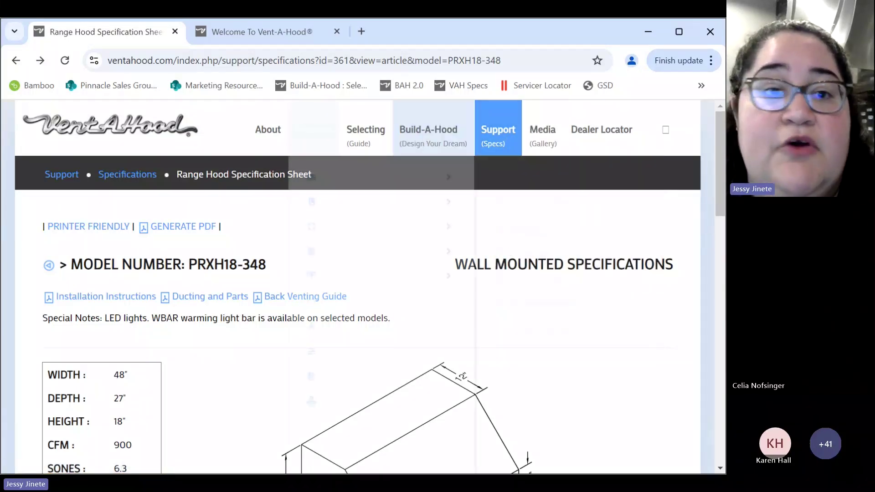
left_click(17, 61)
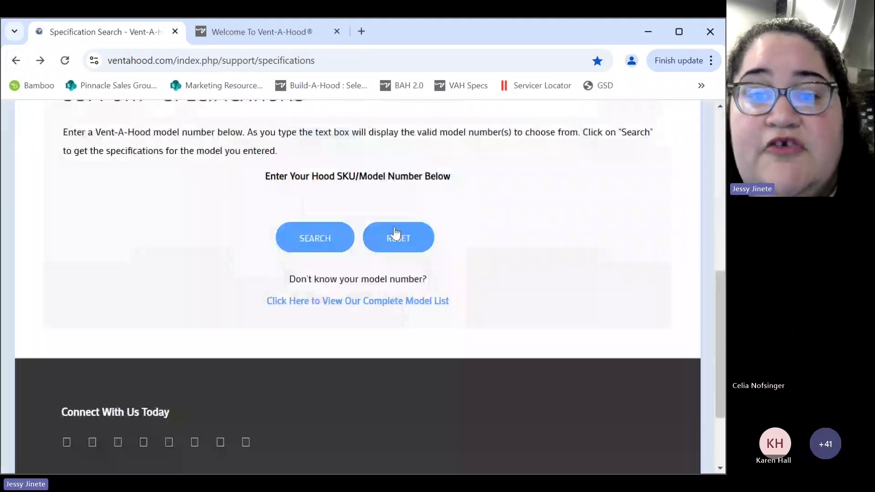
left_click(373, 235)
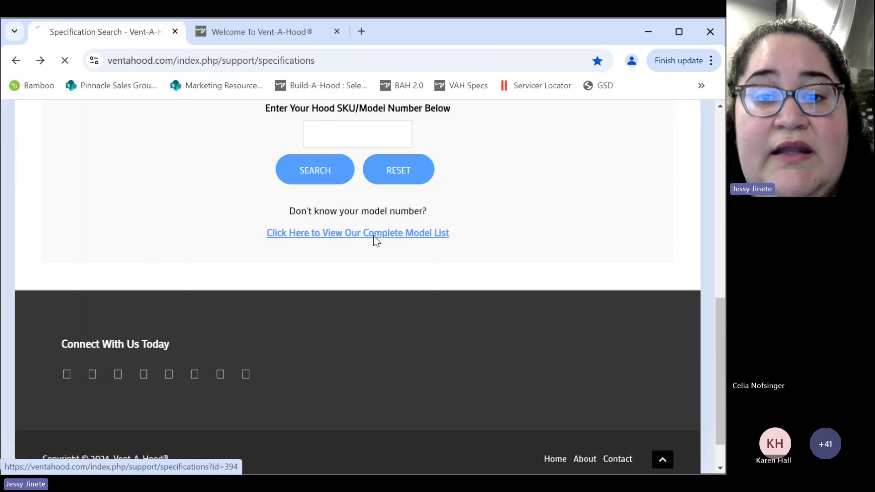
Step: Browse the complete model list and open the specification sheet for the retro style under cabinet hood CLH9-130
scroll(406, 240, "down", 6)
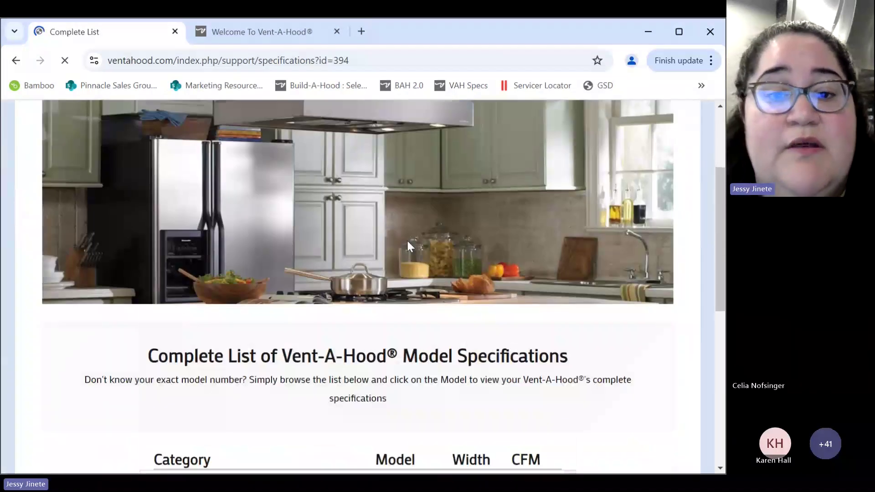
scroll(384, 327, "down", 6)
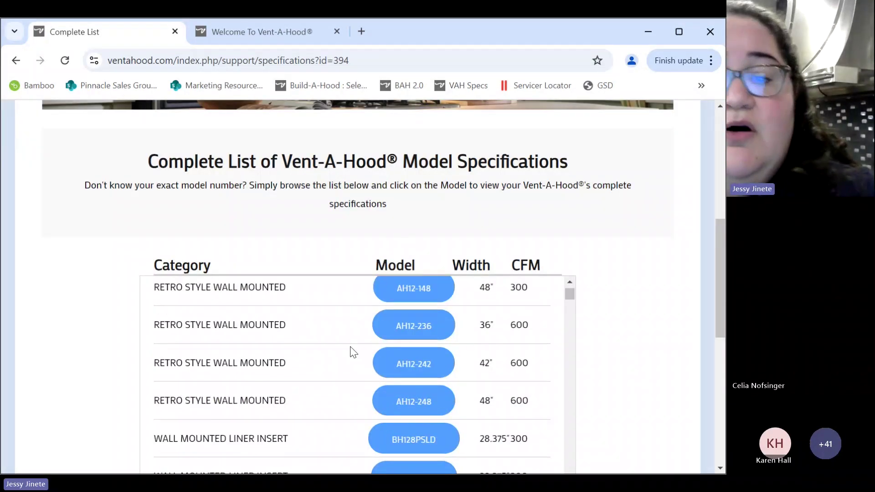
scroll(373, 401, "down", 10)
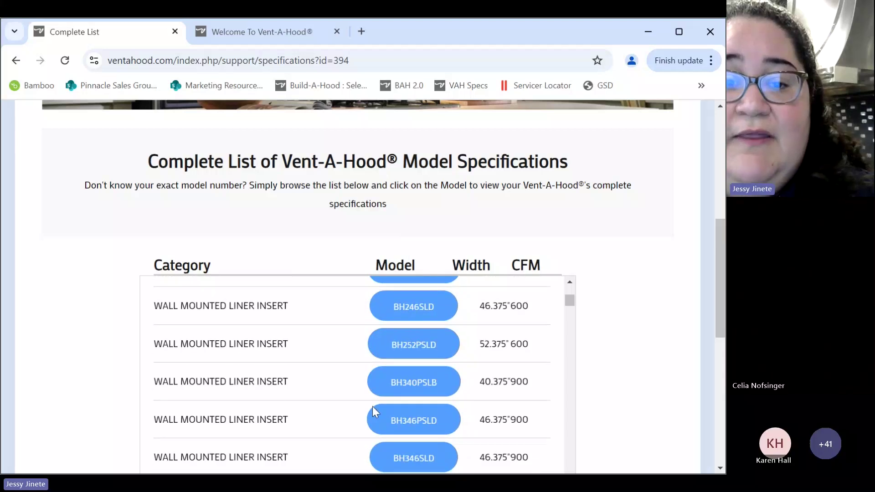
scroll(296, 392, "down", 3)
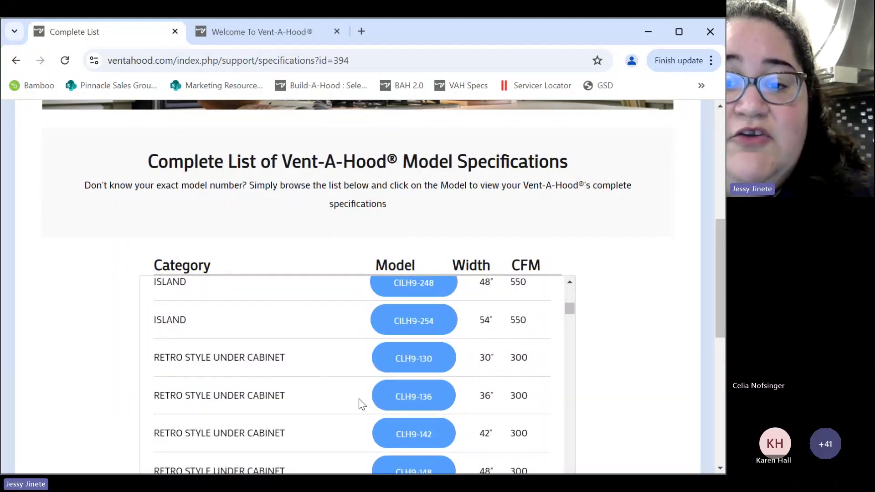
left_click(411, 364)
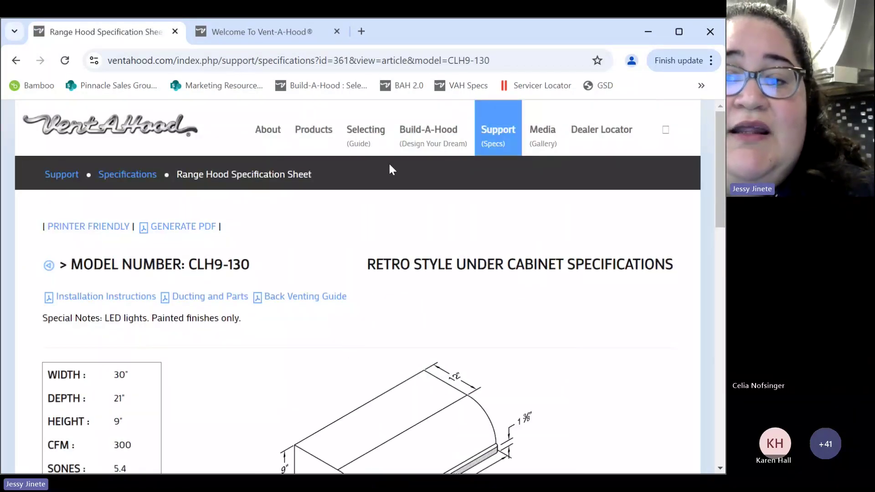
Step: Look over the CLH9-130 sheet's dimensions, hood drawing, connection diagram and recommended mounting height
scroll(446, 308, "down", 6)
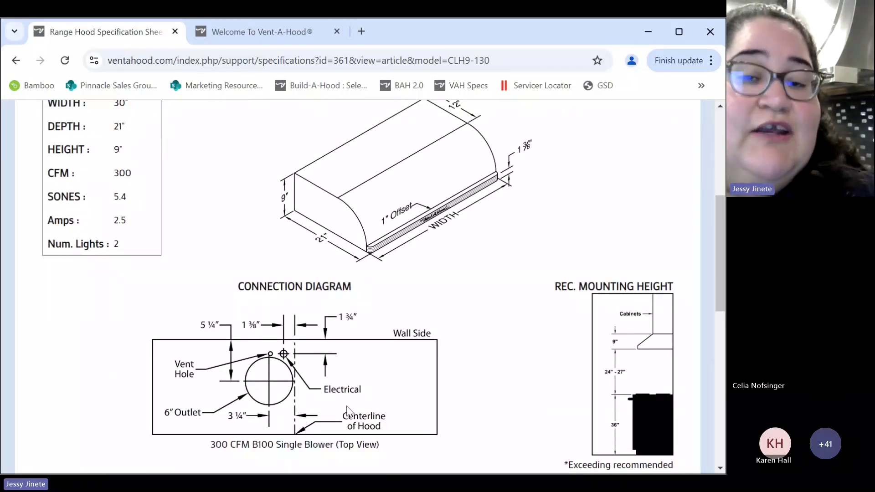
scroll(378, 413, "down", 5)
scroll(389, 414, "up", 10)
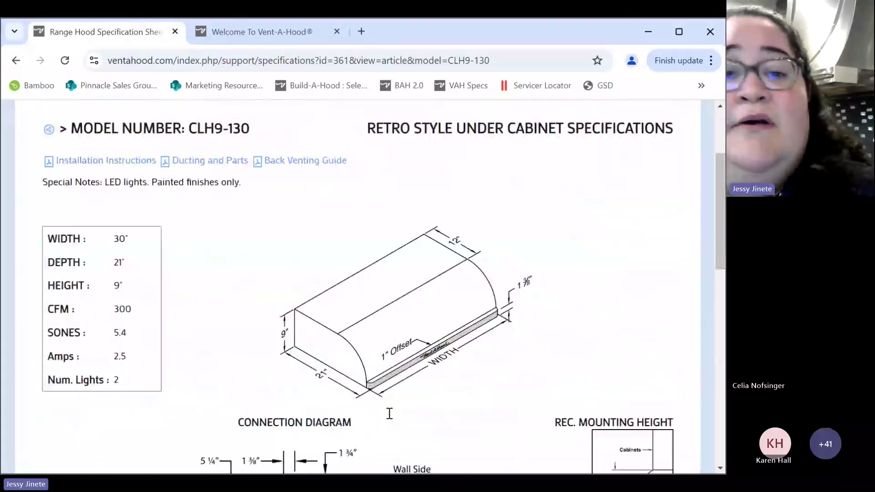
Step: Open the support section's Installation Guides and bring up the wall mount liner insert installation instructions
mouse_move(518, 146)
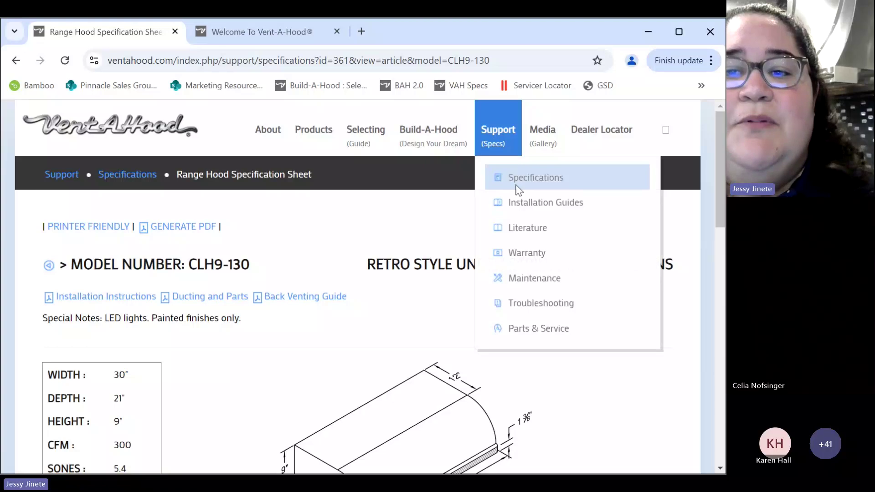
left_click(534, 208)
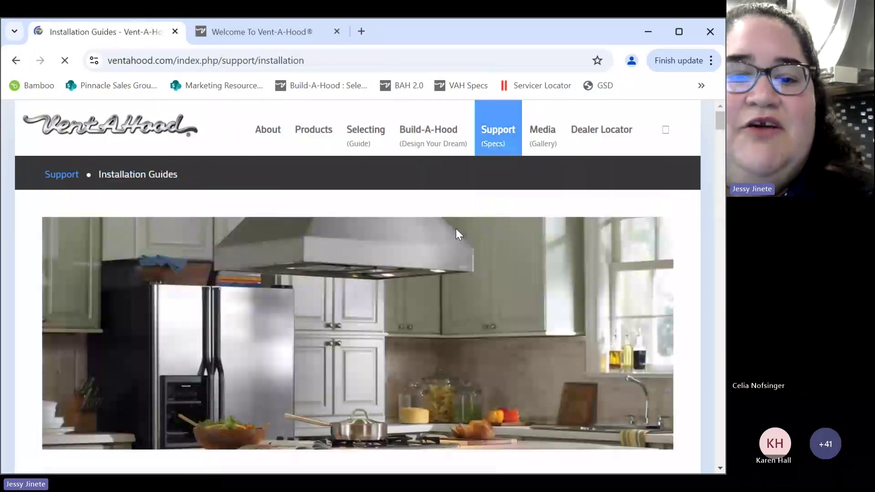
scroll(456, 237, "down", 8)
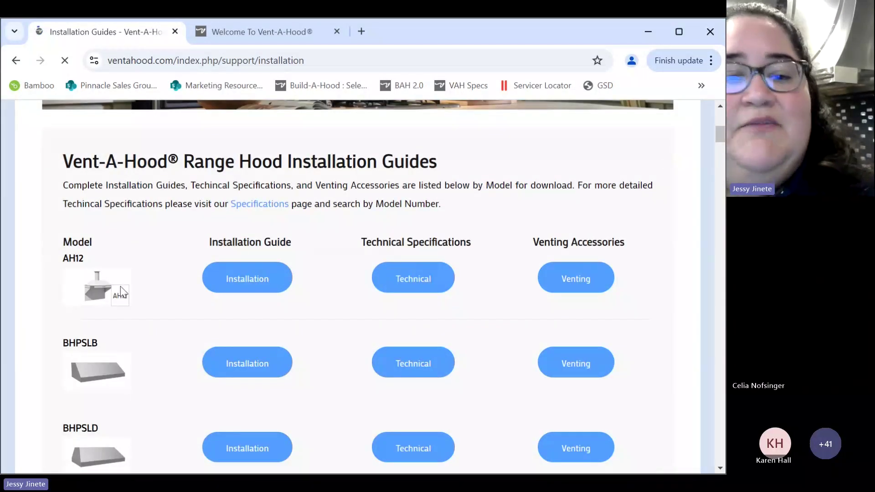
scroll(137, 318, "down", 3)
scroll(205, 240, "down", 2)
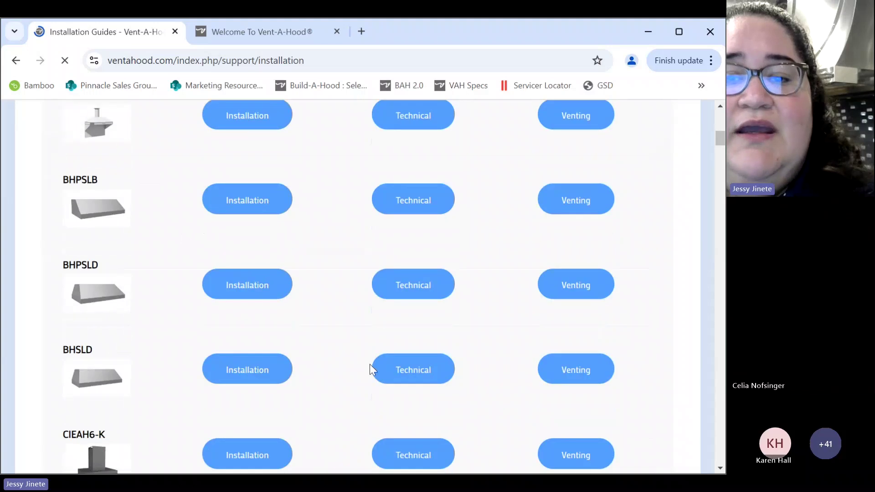
left_click(235, 243)
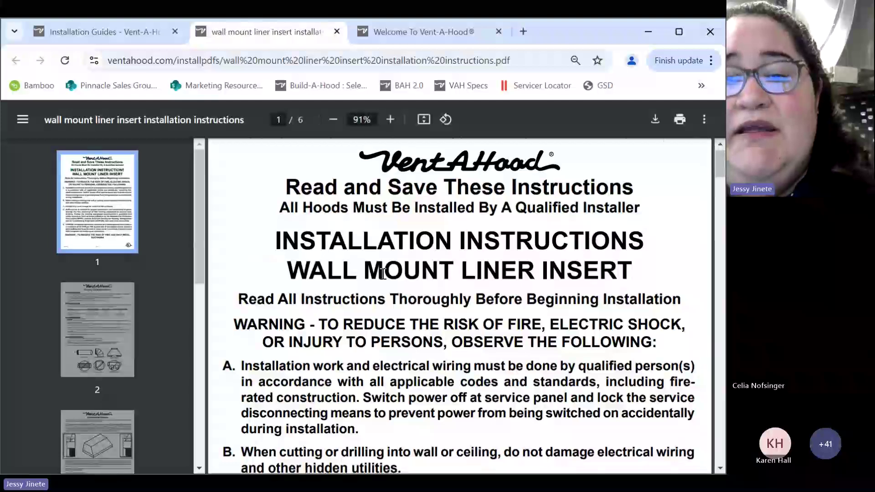
Step: Read the liner insert instructions' ducting do's and don'ts, termination requirements, installation details and transition heights
scroll(382, 273, "down", 15)
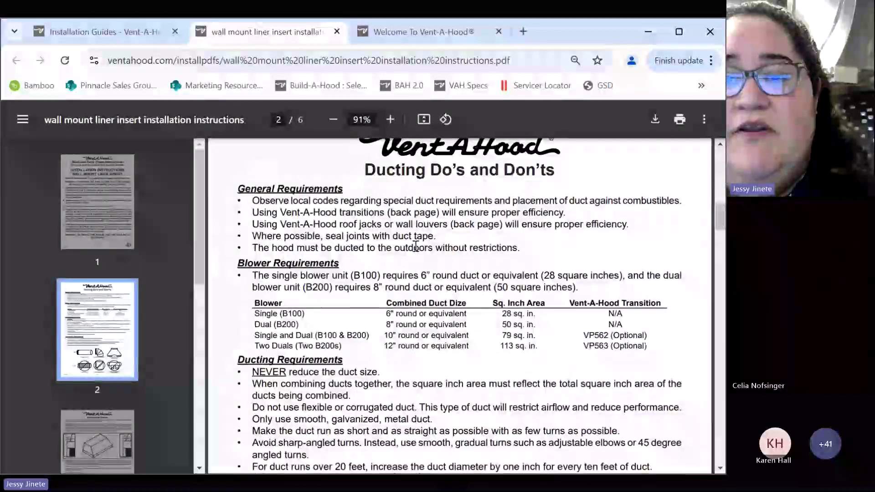
scroll(415, 246, "down", 3)
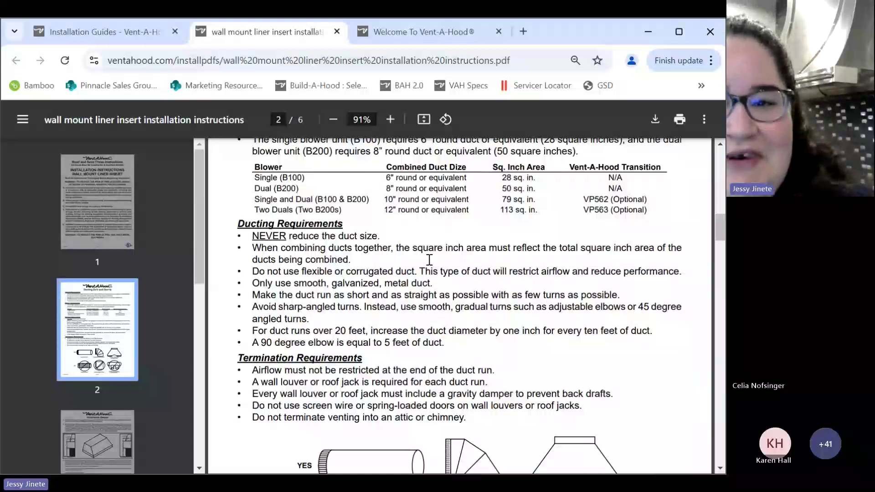
scroll(429, 261, "down", 4)
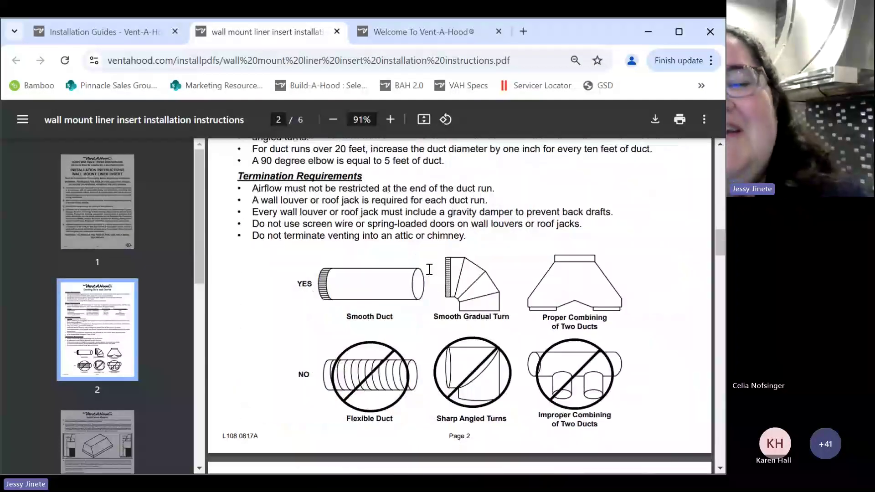
scroll(429, 270, "down", 9)
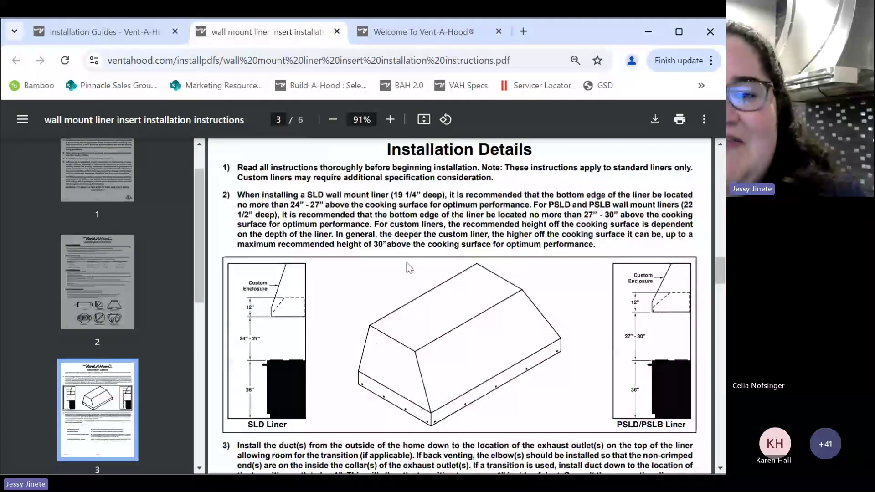
scroll(418, 297, "down", 7)
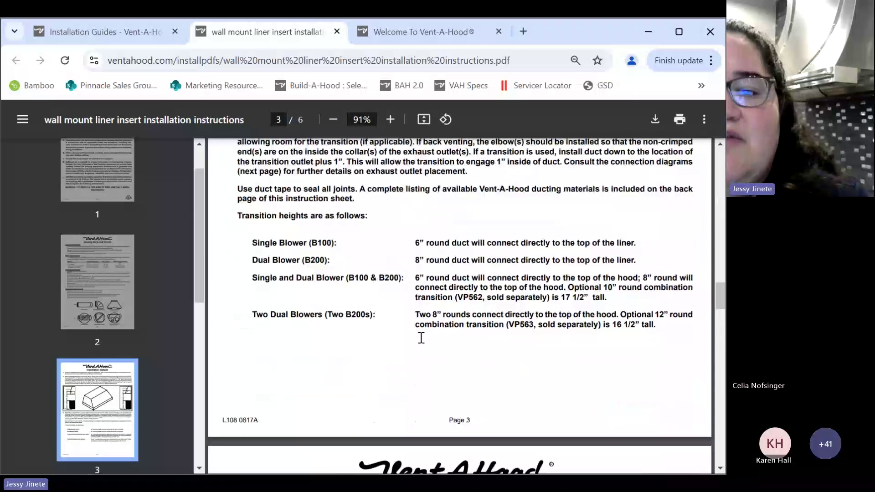
Step: Review the liner insert instructions' blower connection diagrams, wiring and mounting steps, and liner trim kit installation
scroll(421, 337, "down", 2)
scroll(364, 274, "down", 4)
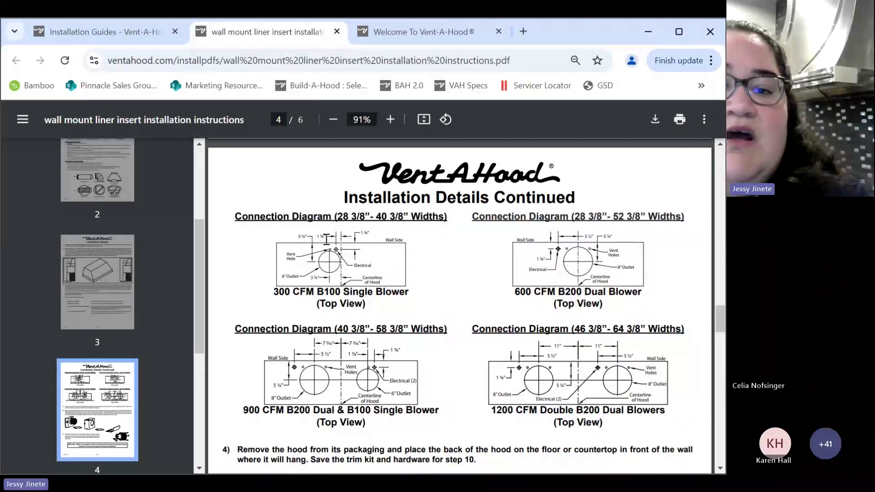
scroll(641, 323, "down", 20)
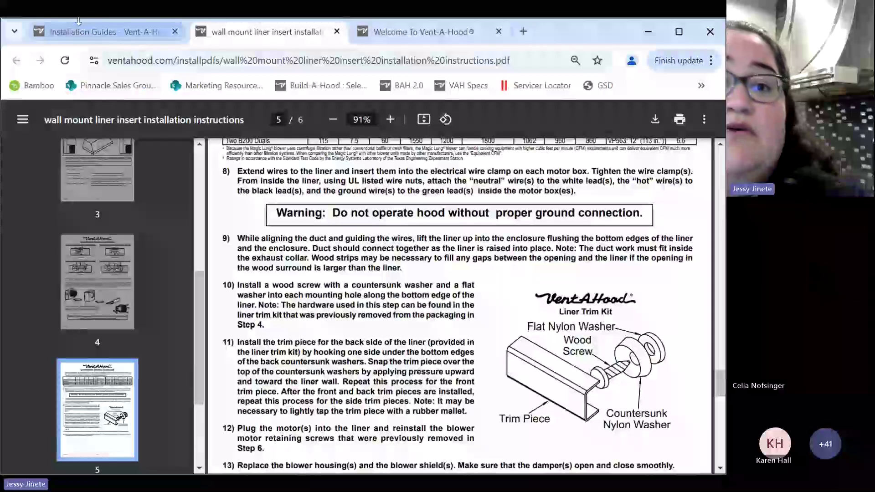
Step: Return to the Installation Guides page and browse the models' installation, technical and venting documents from BHPSLB to CWUH9
left_click(86, 30)
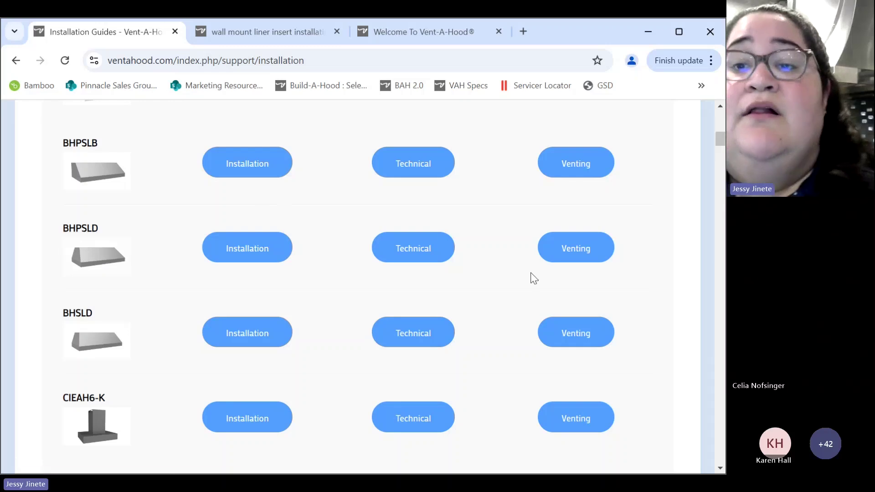
scroll(292, 324, "down", 15)
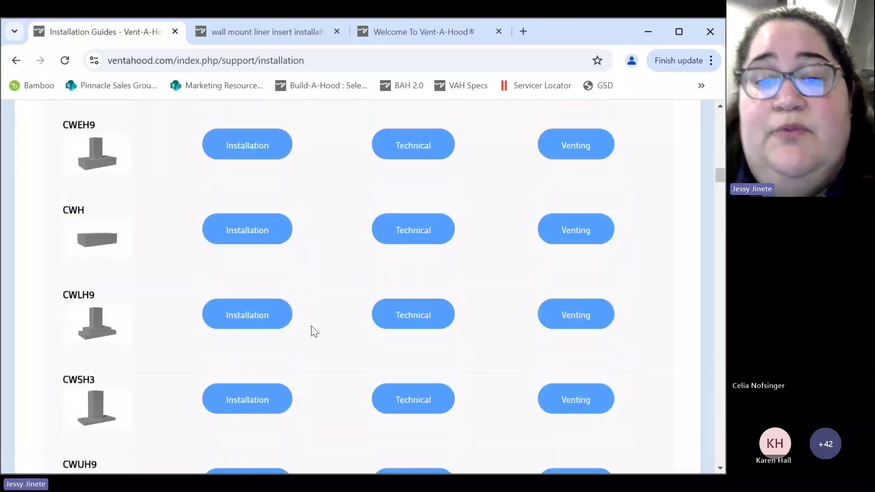
scroll(314, 331, "up", 2)
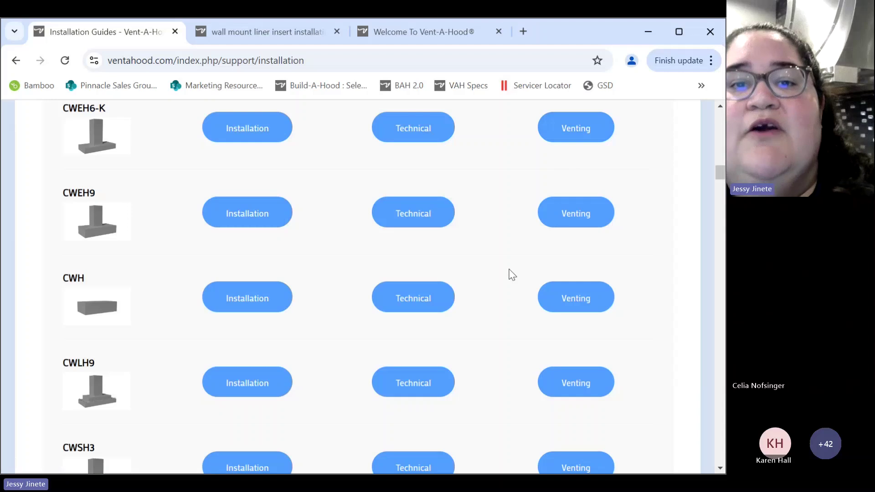
scroll(511, 273, "up", 3)
scroll(519, 282, "down", 2)
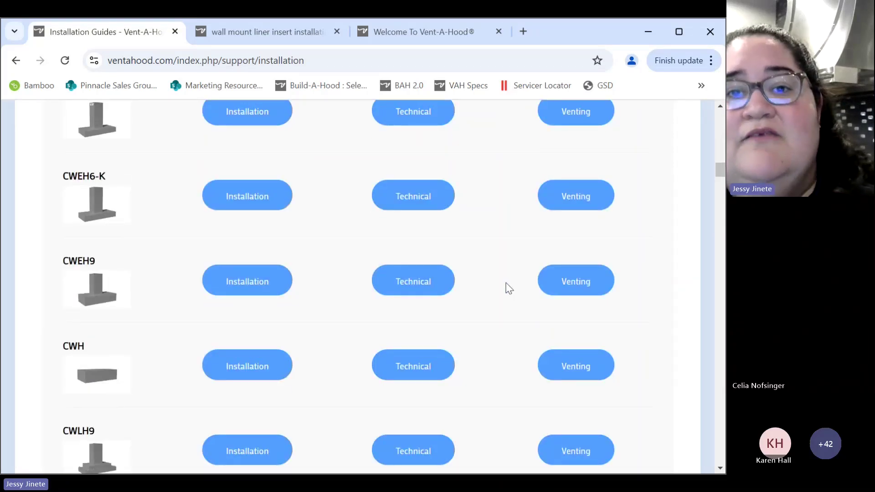
Step: Open the support section's Maintenance page and bring up the Magic Lung hood cleaning topic
scroll(512, 292, "up", 10)
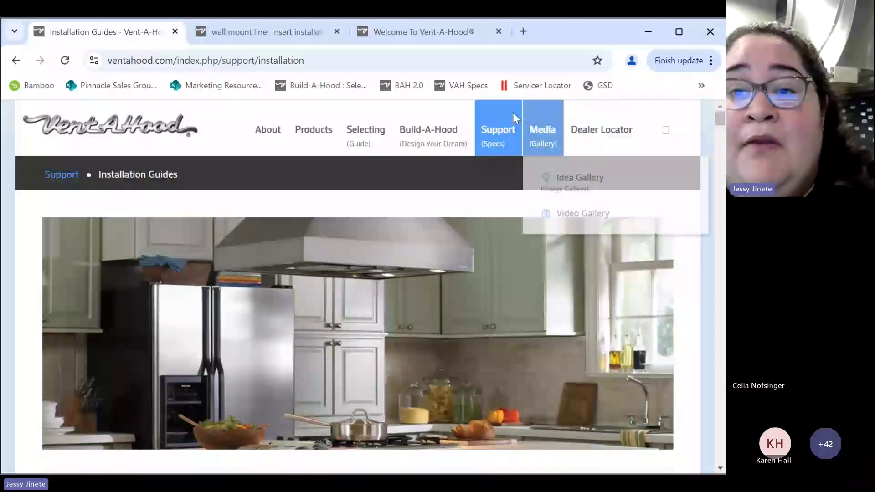
mouse_move(501, 150)
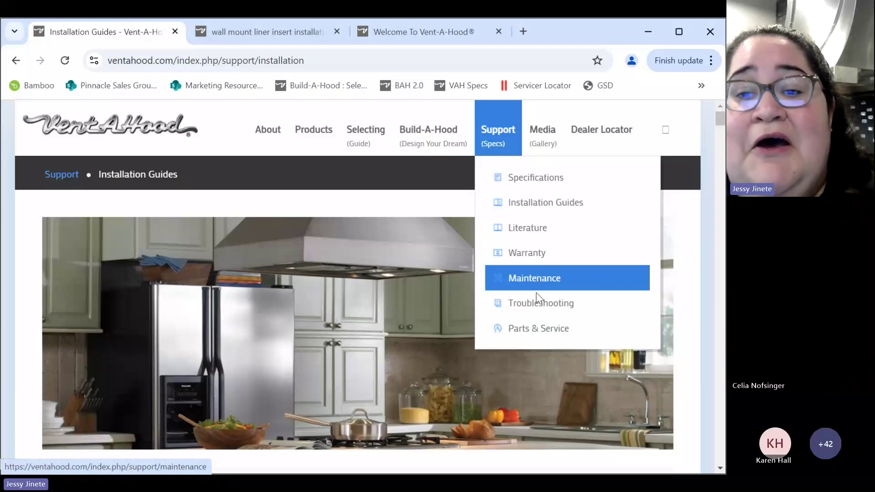
left_click(520, 279)
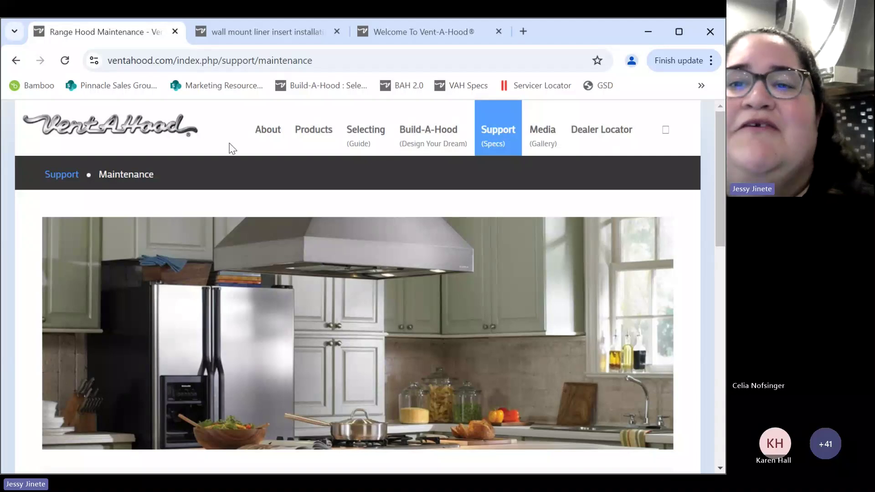
scroll(208, 219, "down", 5)
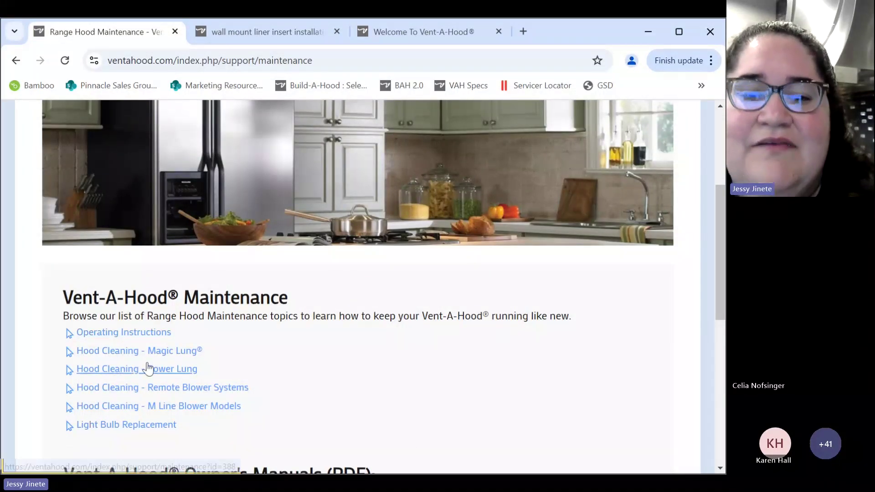
left_click(168, 353)
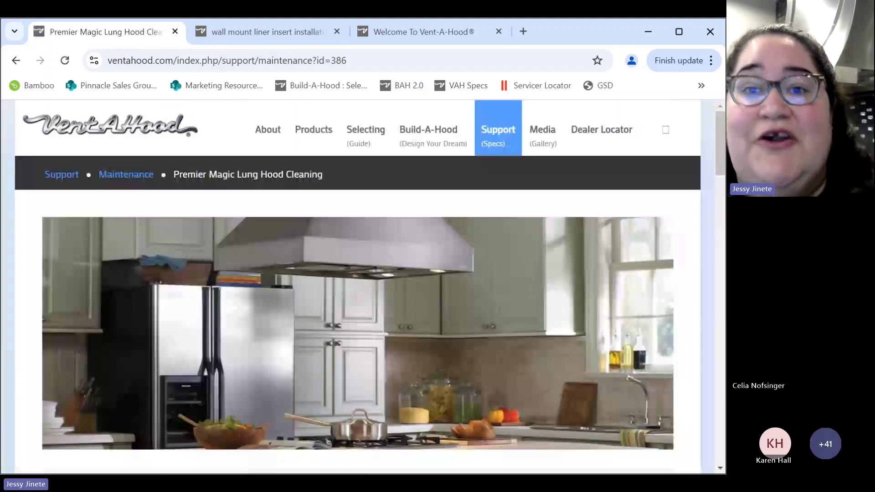
Step: Read the Magic Lung cleaning instructions for the hood canopy, blower unit and blower wheel through the closing note
scroll(119, 351, "down", 3)
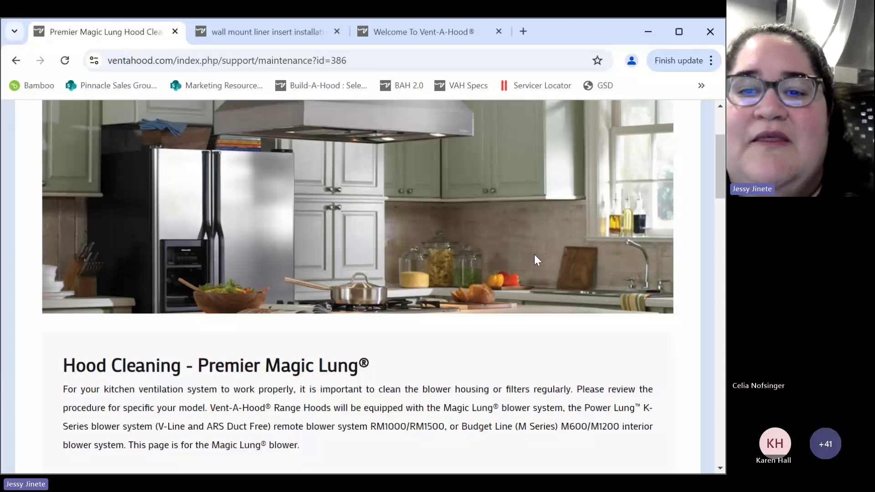
scroll(489, 250, "down", 3)
scroll(490, 251, "down", 5)
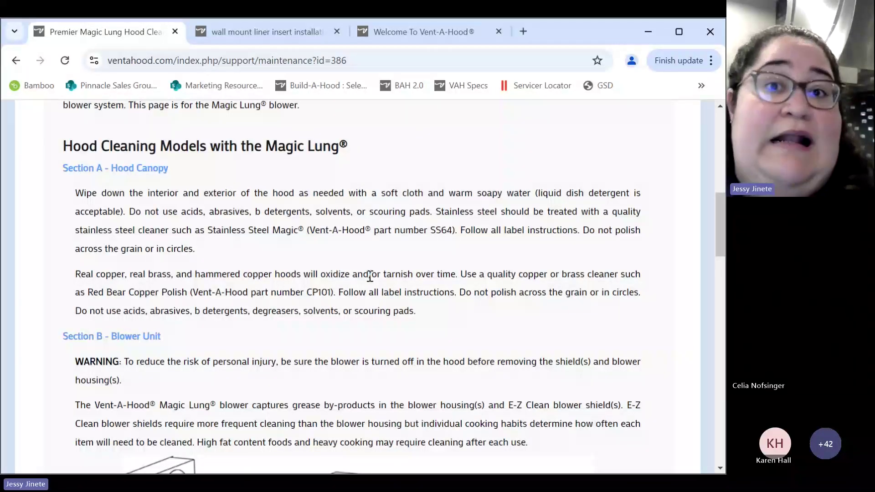
scroll(370, 277, "down", 4)
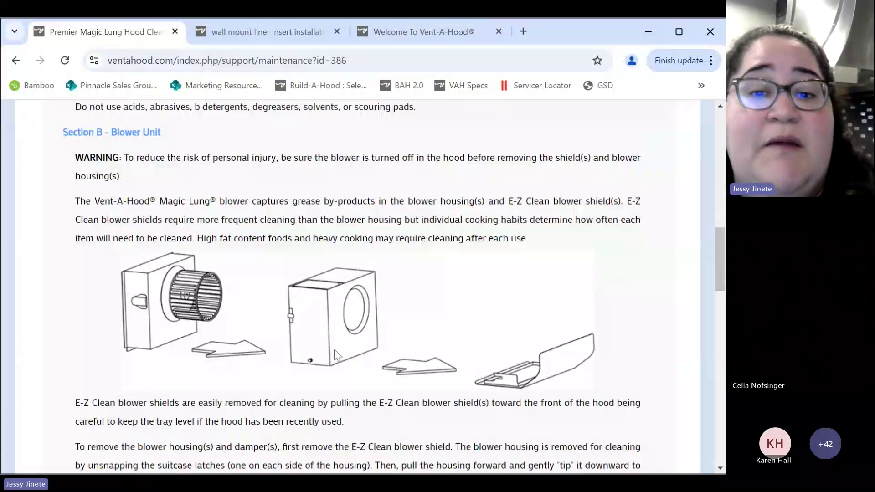
scroll(388, 275, "down", 1)
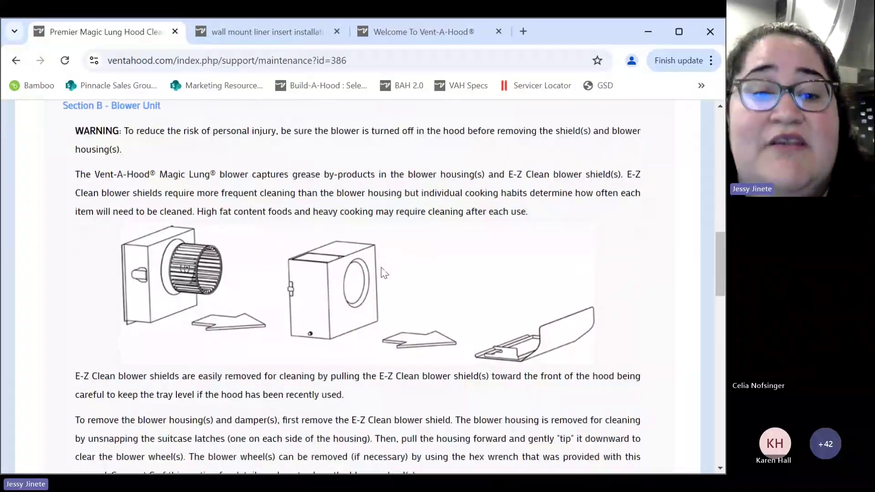
scroll(381, 273, "down", 6)
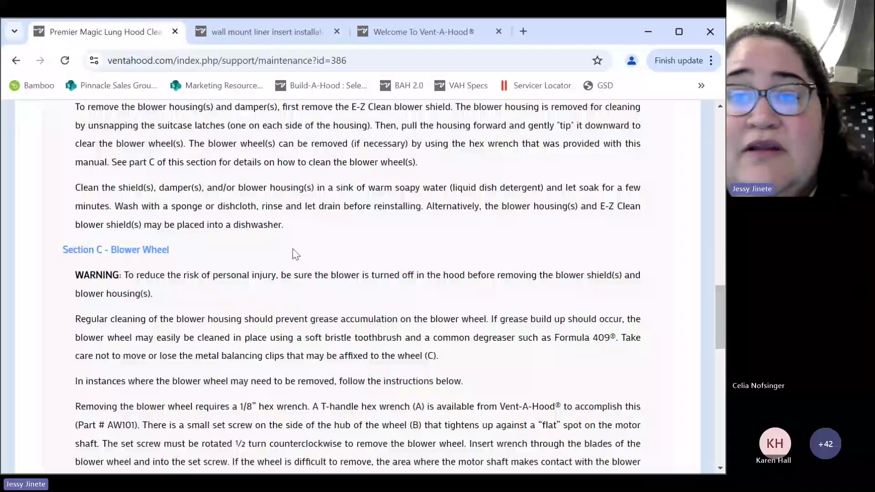
scroll(293, 250, "down", 4)
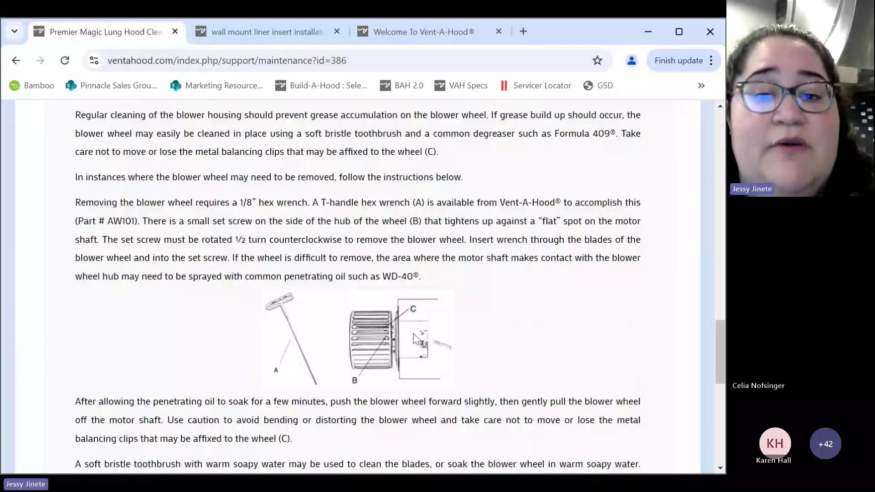
scroll(287, 313, "down", 10)
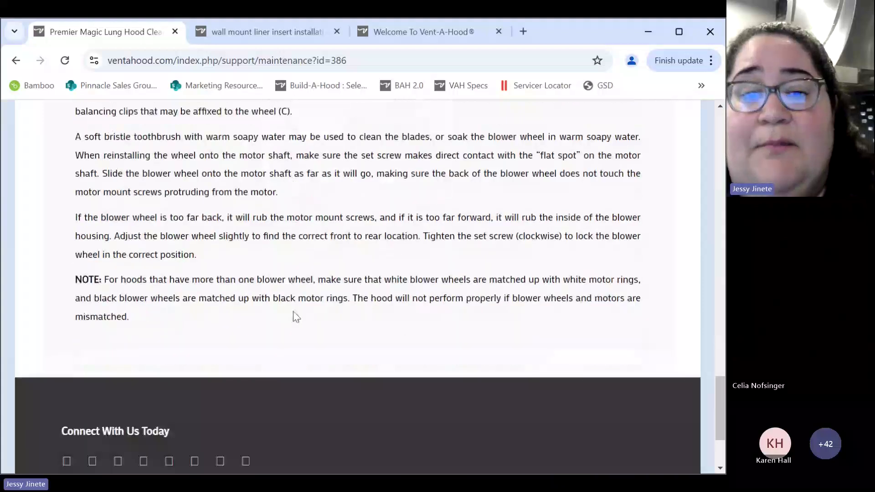
Step: Go back to the Maintenance page and open the Premier Magic Lung Blower owner's manual
scroll(291, 309, "up", 18)
scroll(286, 308, "up", 15)
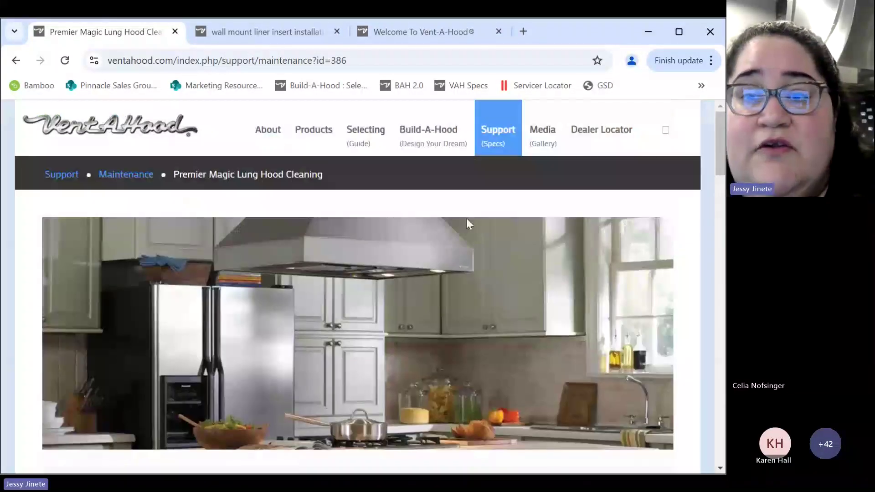
mouse_move(498, 132)
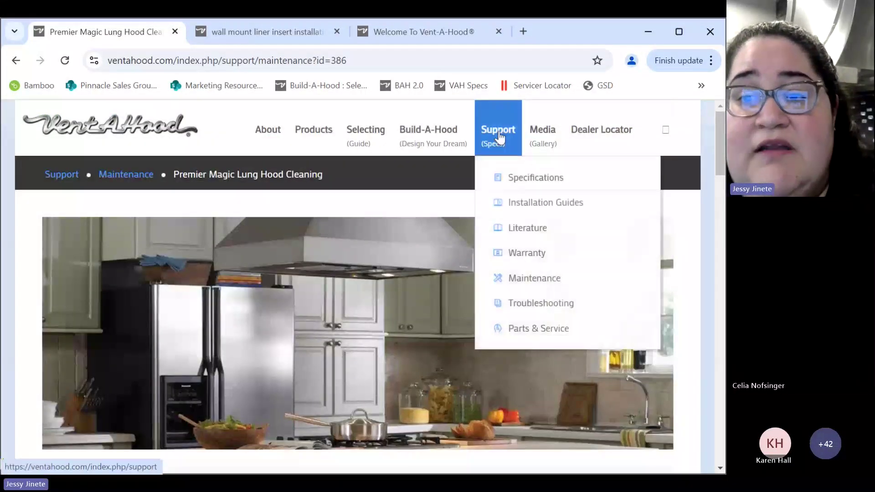
left_click(533, 287)
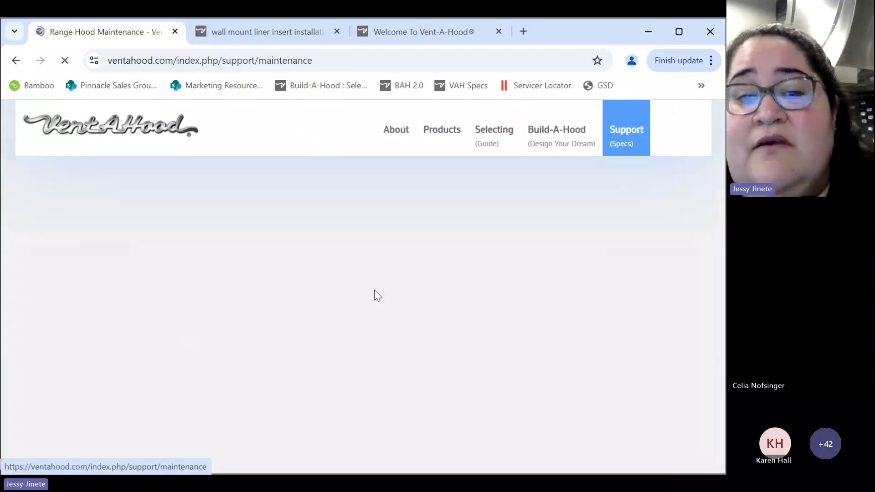
scroll(267, 269, "down", 5)
scroll(266, 270, "down", 1)
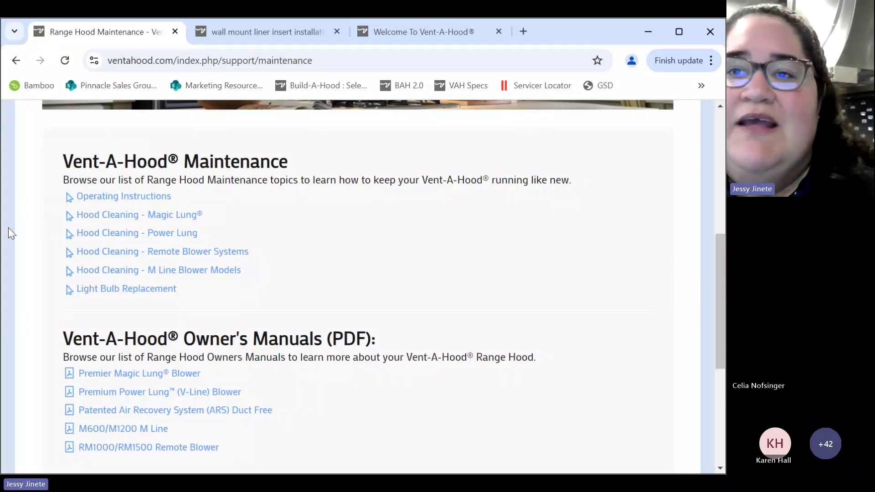
scroll(270, 241, "down", 4)
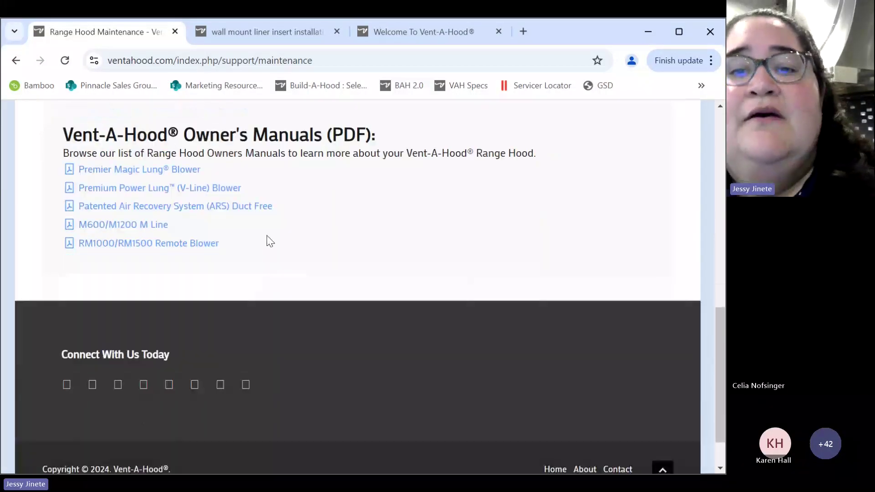
left_click(152, 171)
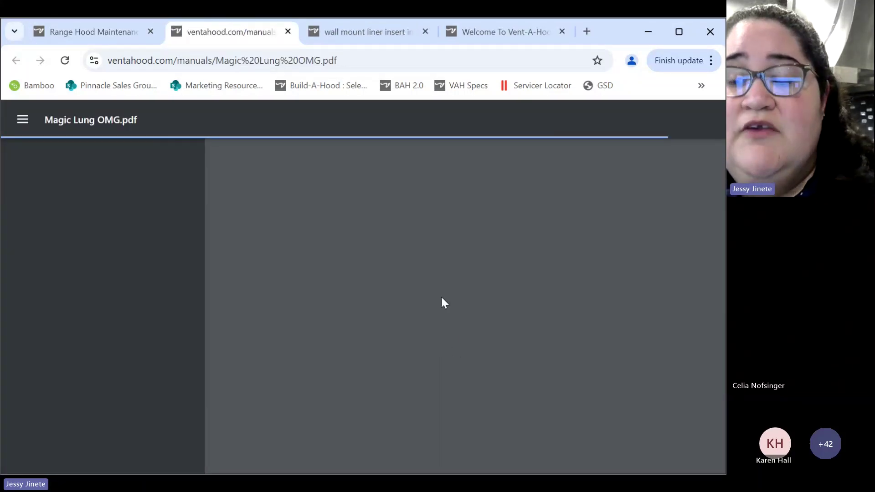
Step: Skim the Magic Lung maintenance guide's safety warnings and operating instructions for dial and rocker switch controls
scroll(452, 313, "down", 12)
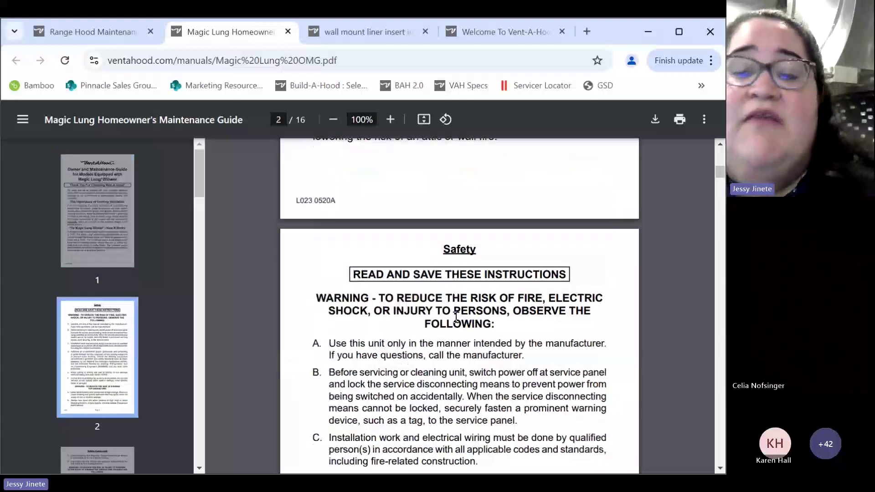
scroll(451, 316, "down", 20)
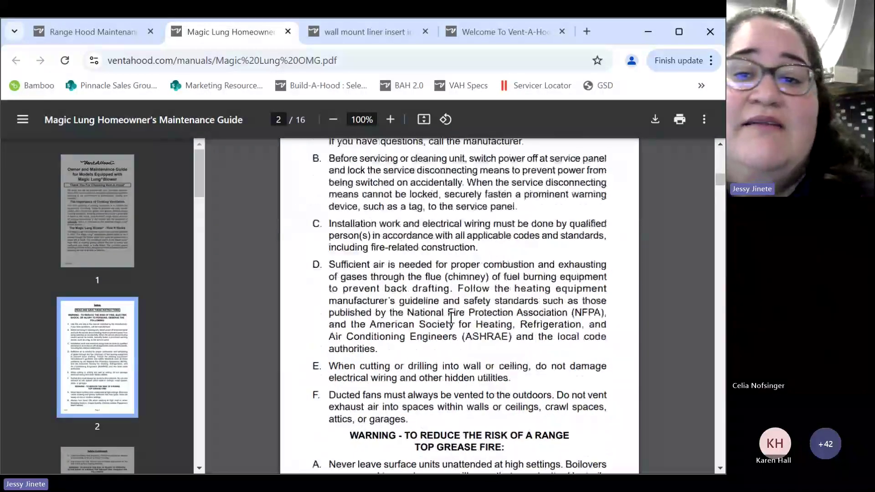
scroll(420, 298, "down", 16)
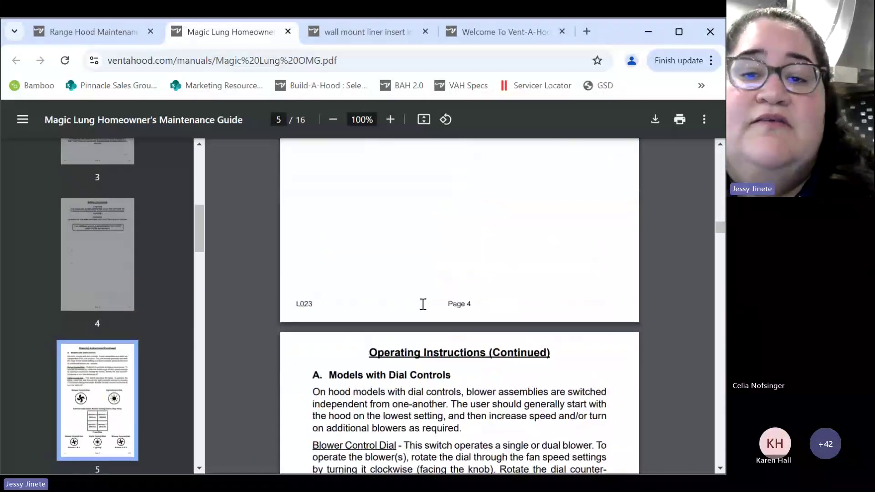
scroll(428, 316, "down", 4)
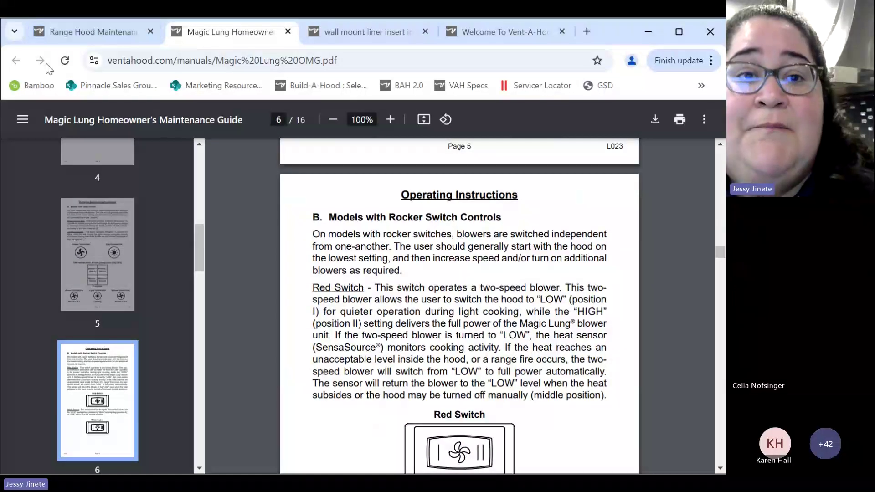
Step: Return to the Maintenance page's tab, open the support section's Troubleshooting page and show its list of blower topics
left_click(84, 31)
scroll(292, 297, "up", 13)
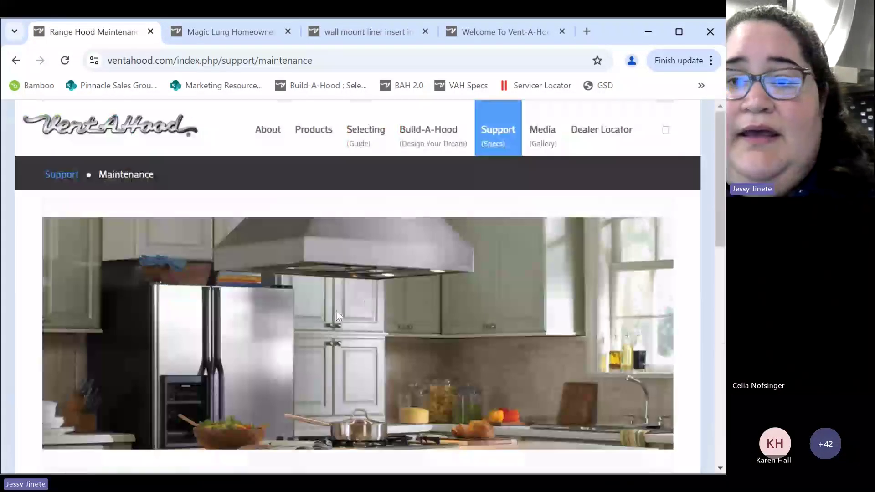
mouse_move(499, 145)
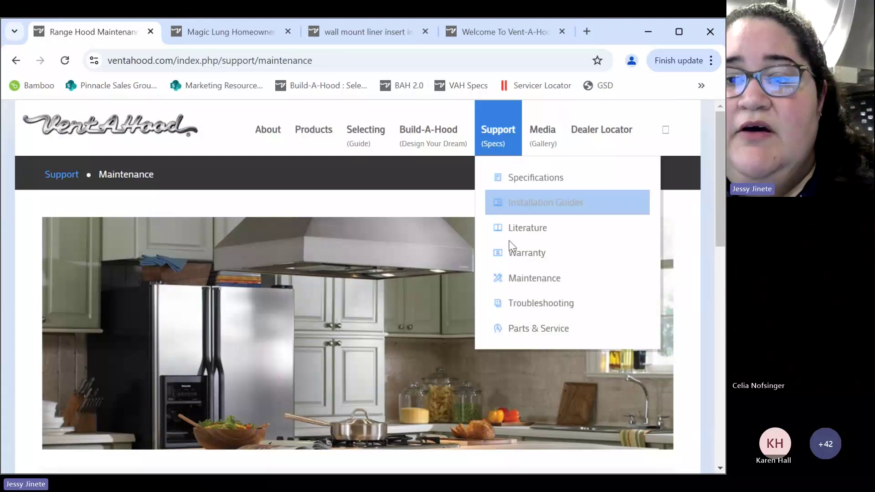
left_click(539, 303)
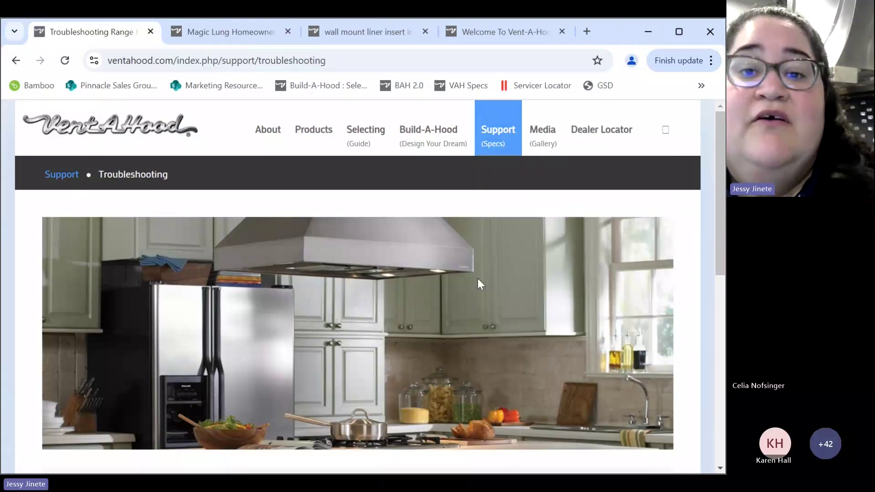
scroll(301, 248, "down", 5)
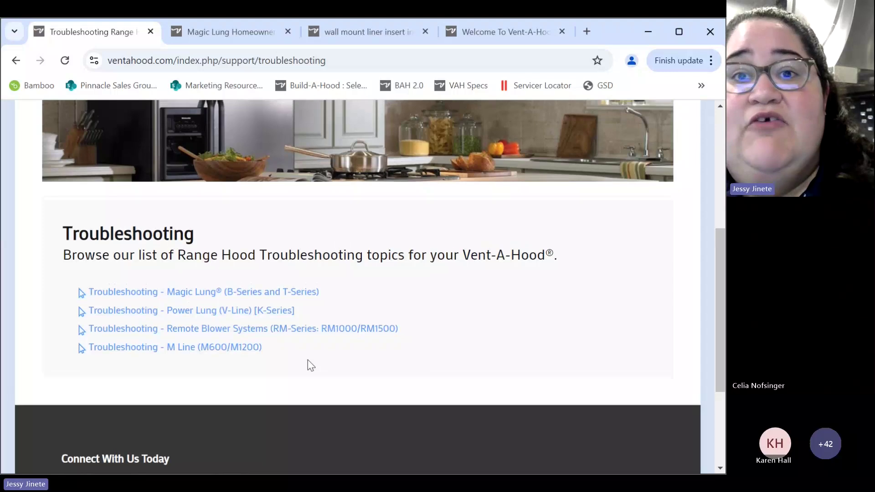
Step: Open the Parts & Service page in the support section
scroll(308, 362, "up", 3)
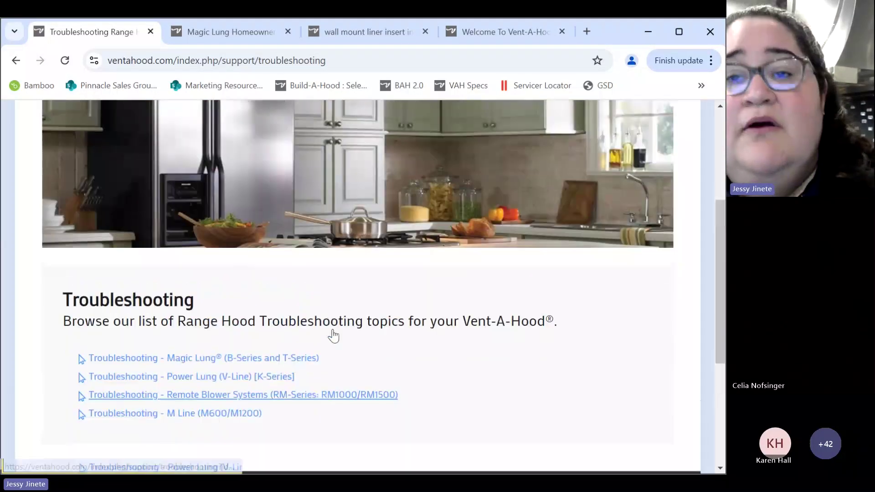
scroll(332, 336, "up", 5)
mouse_move(496, 141)
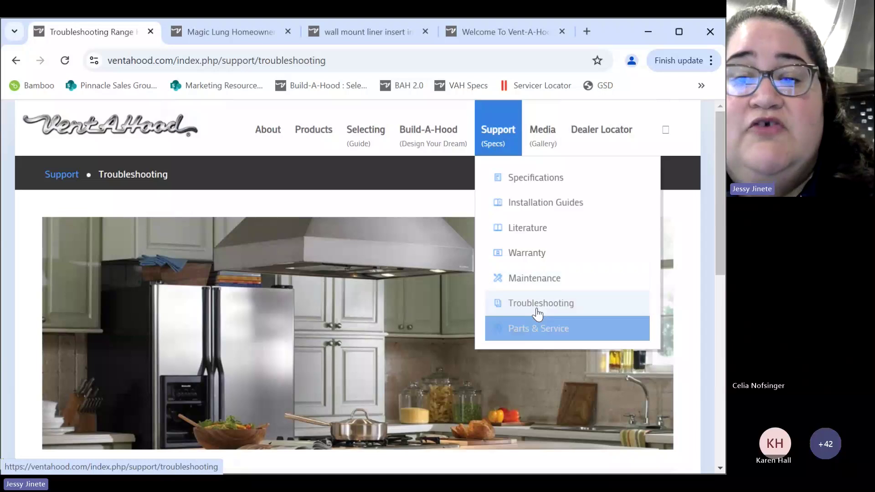
left_click(537, 335)
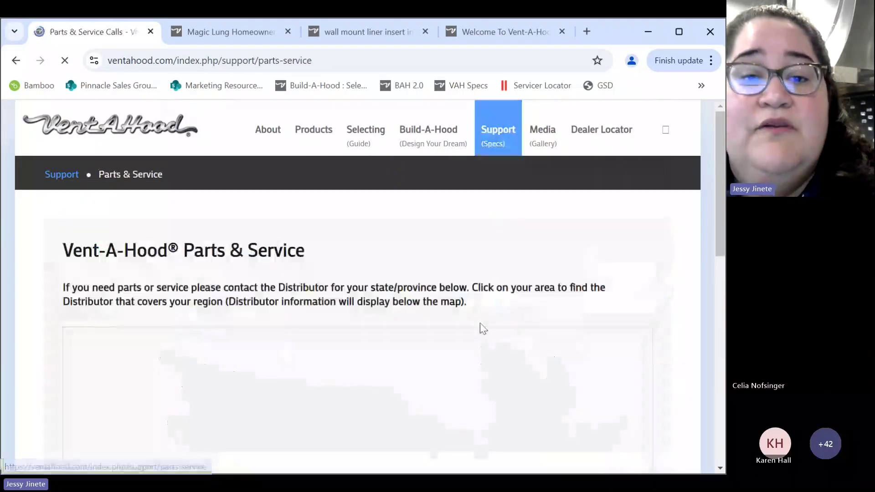
Step: Show the distributor for the green southeastern region on the Parts & Service map and check its states and contact information
scroll(464, 296, "down", 1)
scroll(118, 210, "down", 5)
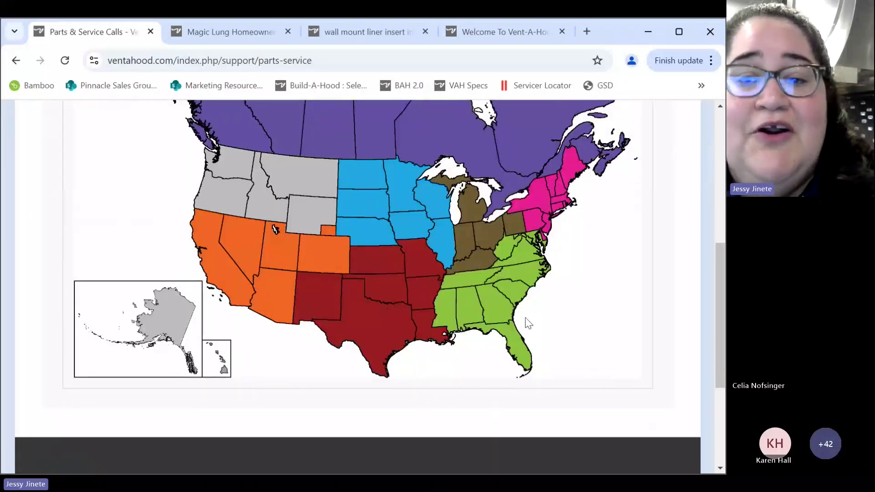
left_click(501, 317)
scroll(501, 318, "down", 3)
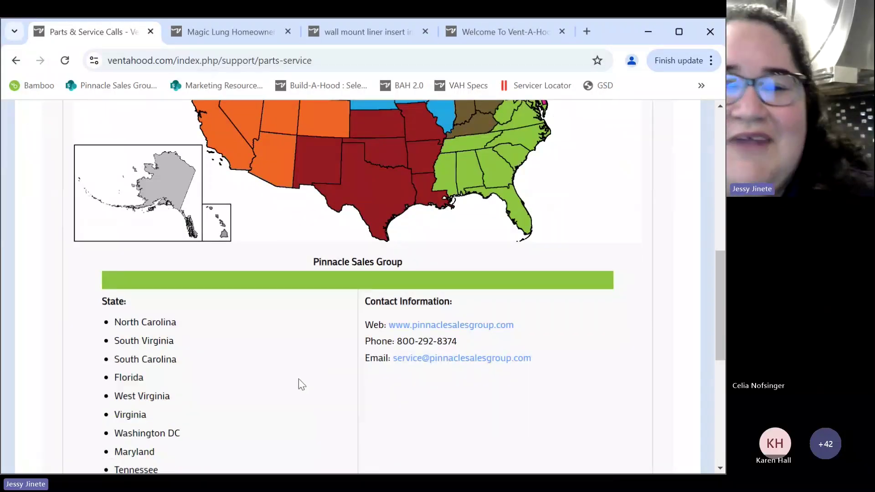
scroll(301, 384, "up", 8)
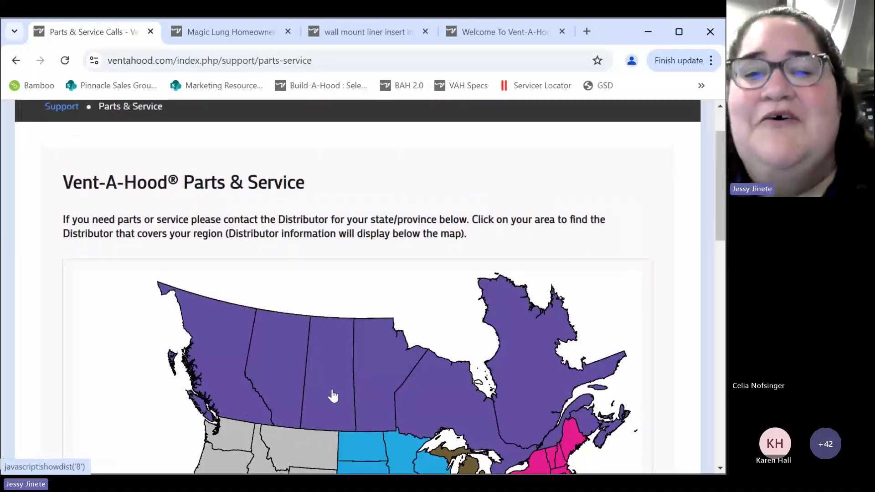
scroll(333, 396, "up", 2)
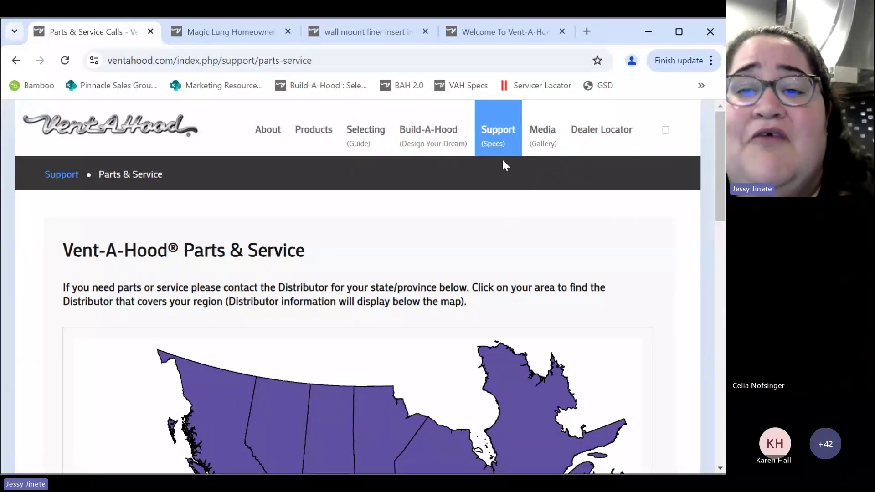
Step: Open the Idea Gallery from the media section and look over its range hood example categories
mouse_move(498, 137)
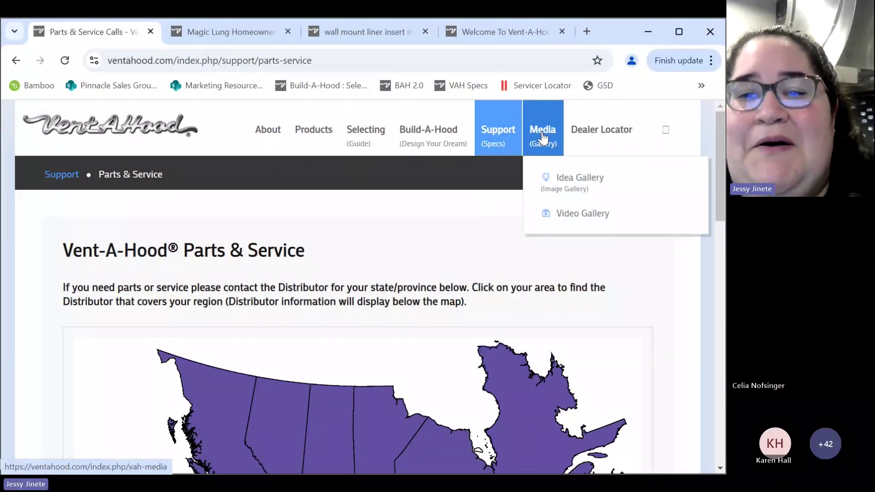
mouse_move(545, 136)
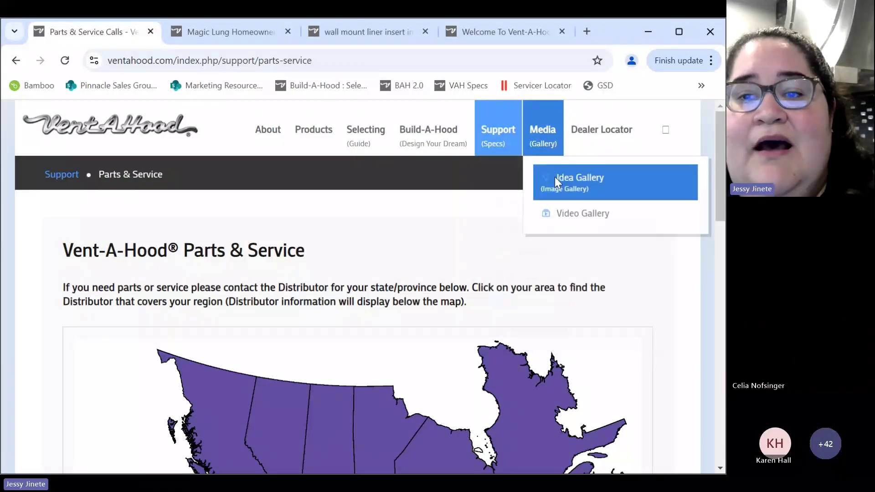
left_click(585, 179)
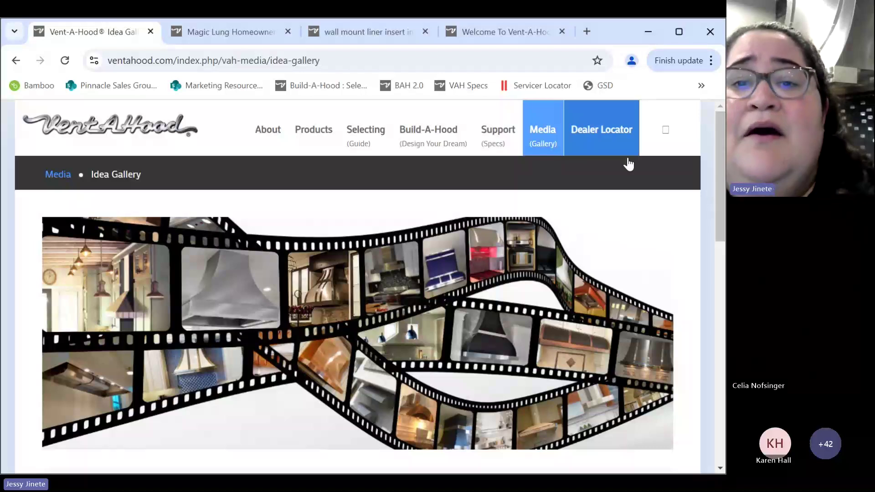
scroll(154, 275, "down", 3)
scroll(147, 361, "down", 7)
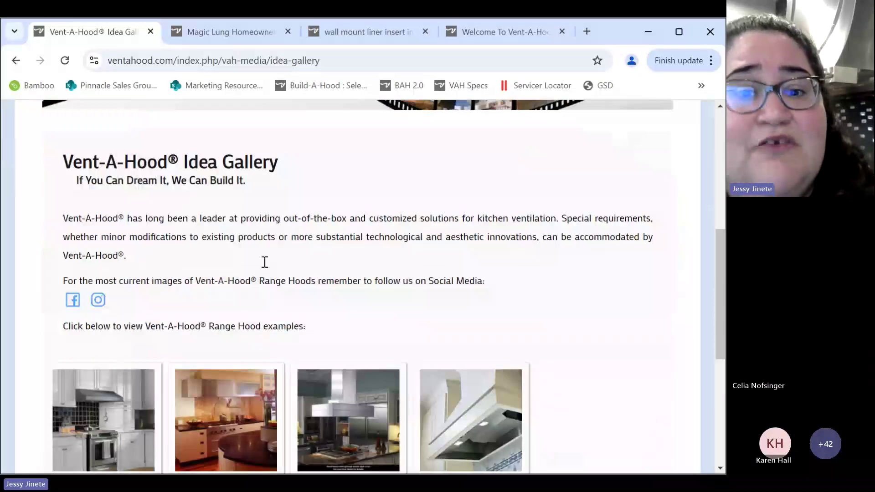
scroll(445, 315, "up", 4)
scroll(445, 315, "up", 6)
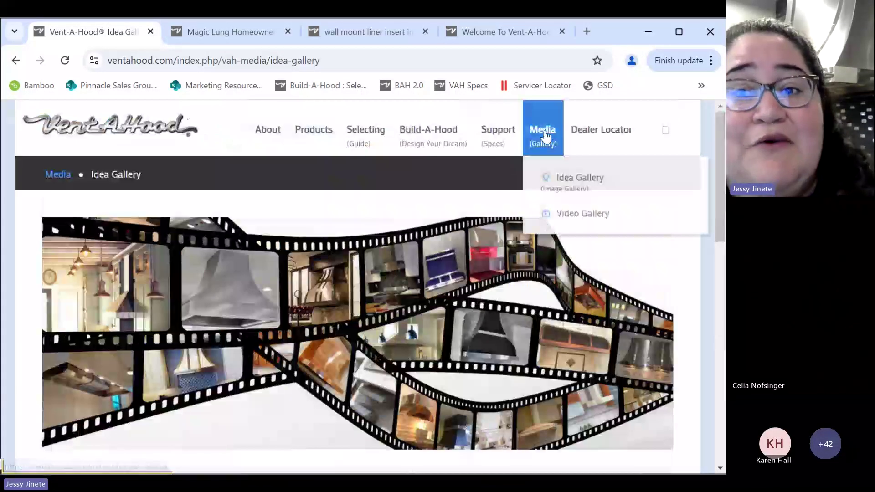
scroll(318, 305, "down", 2)
scroll(318, 306, "down", 10)
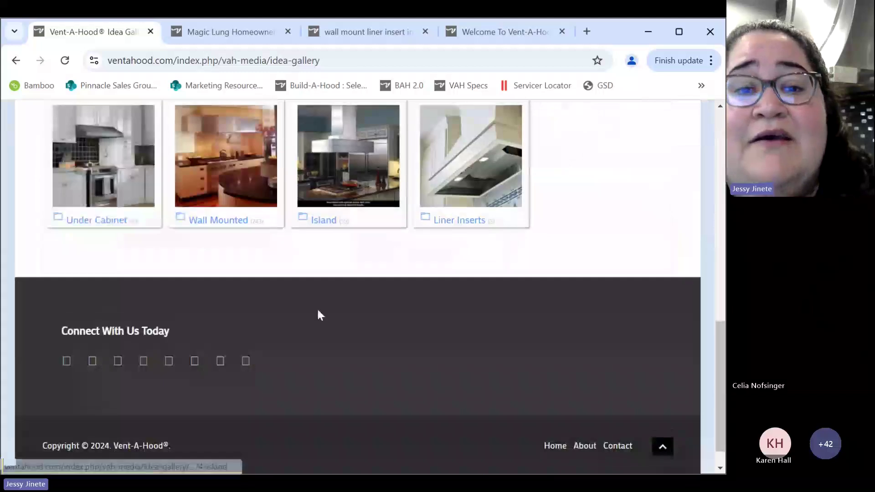
scroll(129, 287, "up", 2)
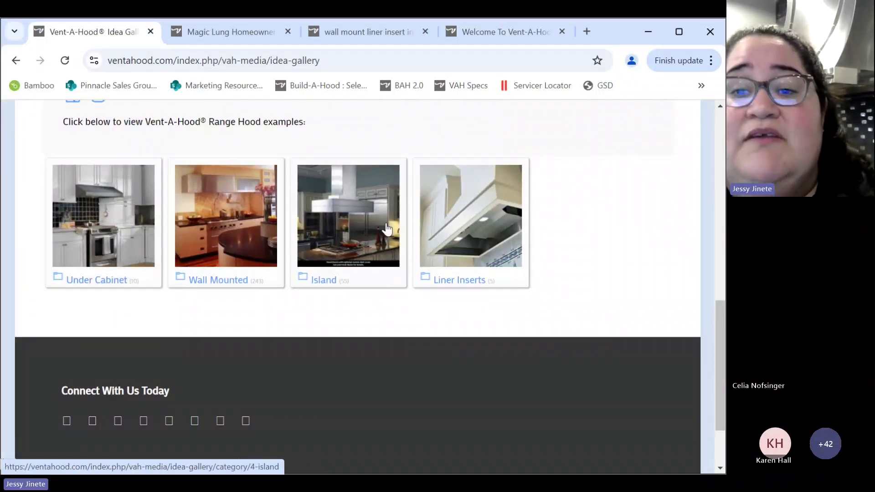
Step: Open the Wall Mounted gallery category and set its display number to All
left_click(229, 223)
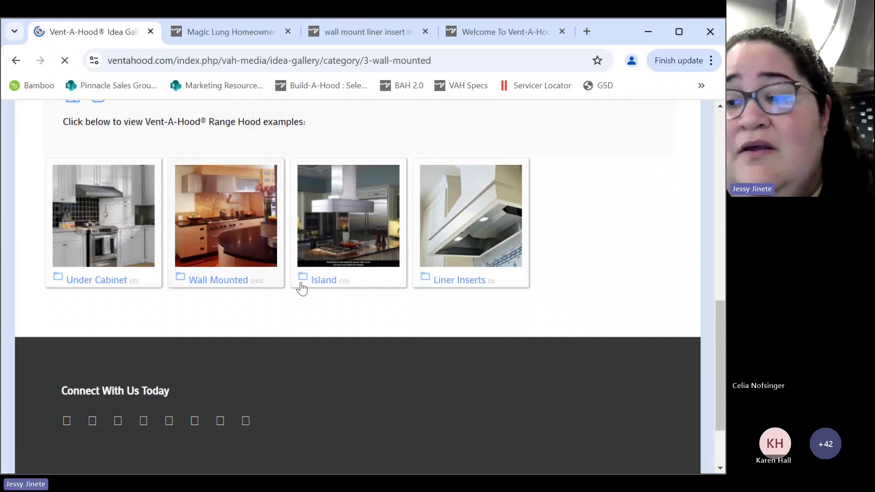
scroll(369, 307, "down", 5)
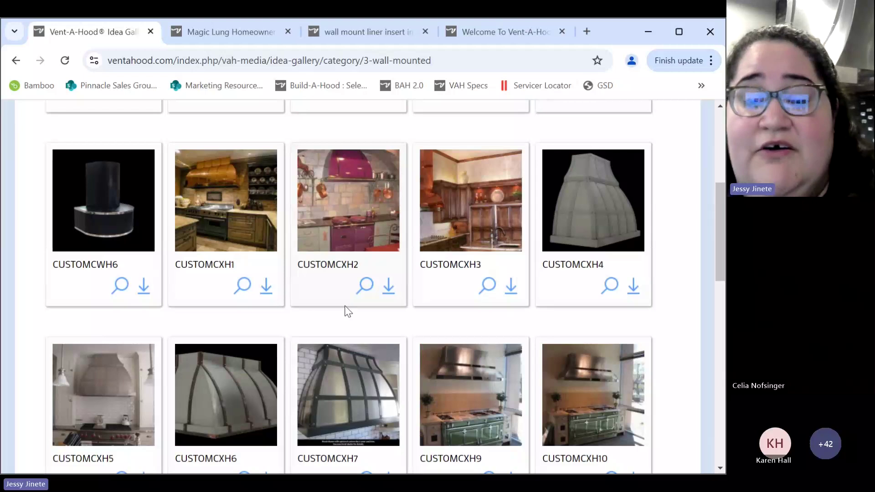
scroll(362, 301, "down", 4)
scroll(364, 303, "down", 3)
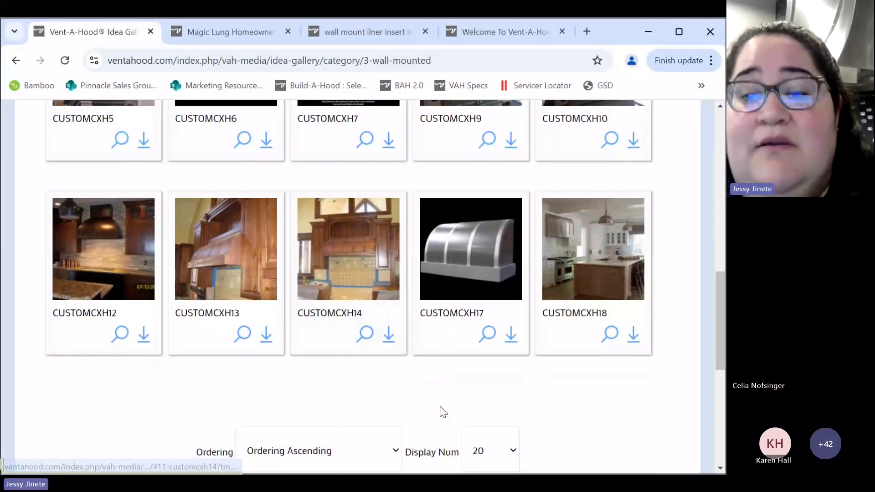
left_click(487, 421)
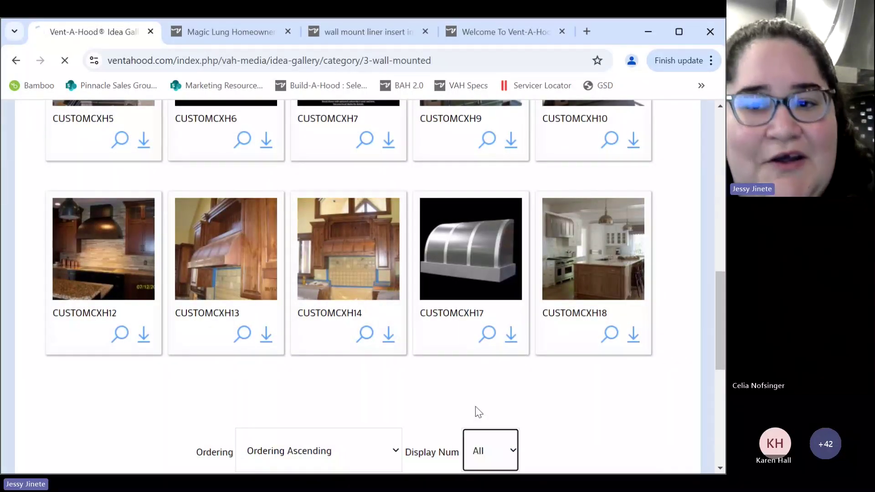
Step: Enlarge the CUSTOMCXH17 picture, close it and browse further custom wall-mounted hoods in the gallery
scroll(397, 328, "down", 9)
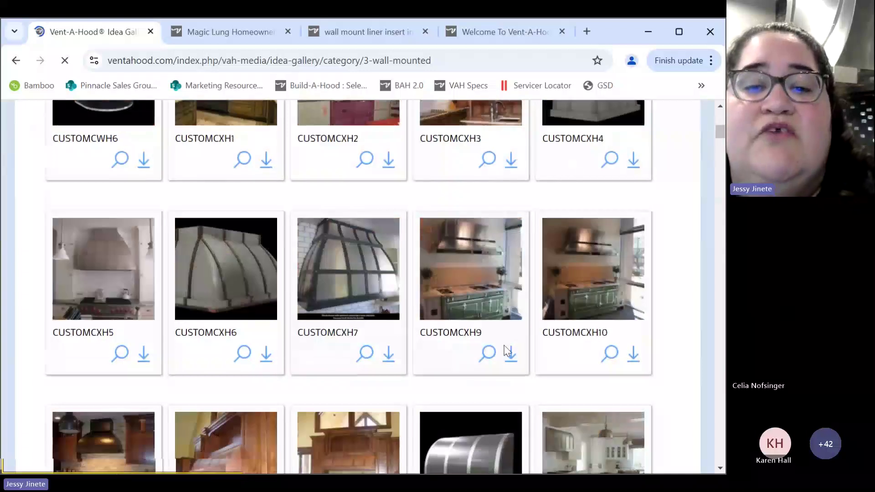
scroll(458, 354, "down", 2)
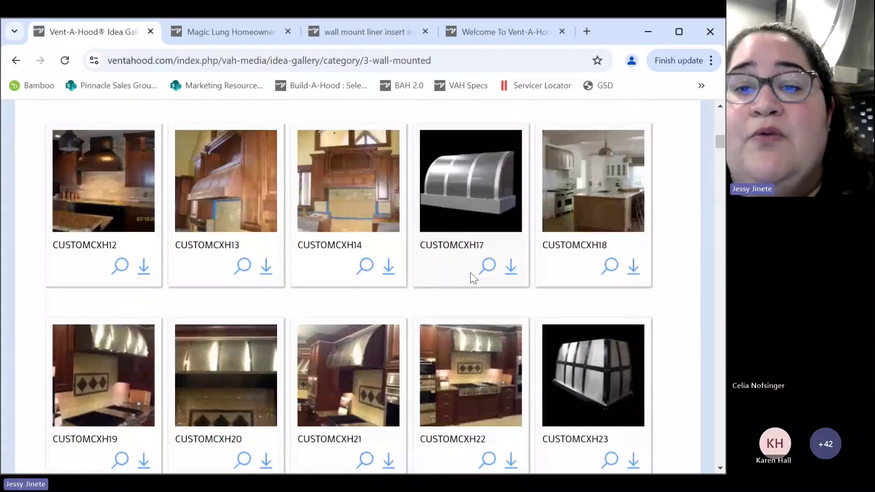
left_click(455, 225)
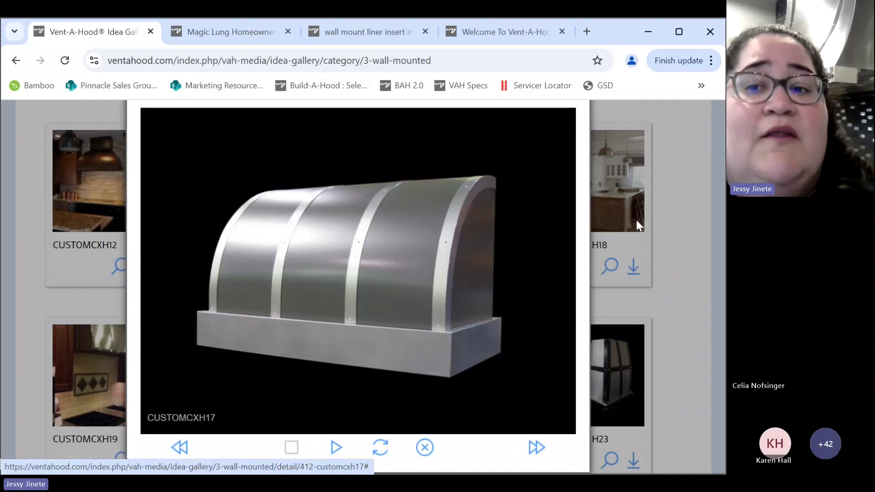
left_click(665, 228)
scroll(566, 266, "down", 7)
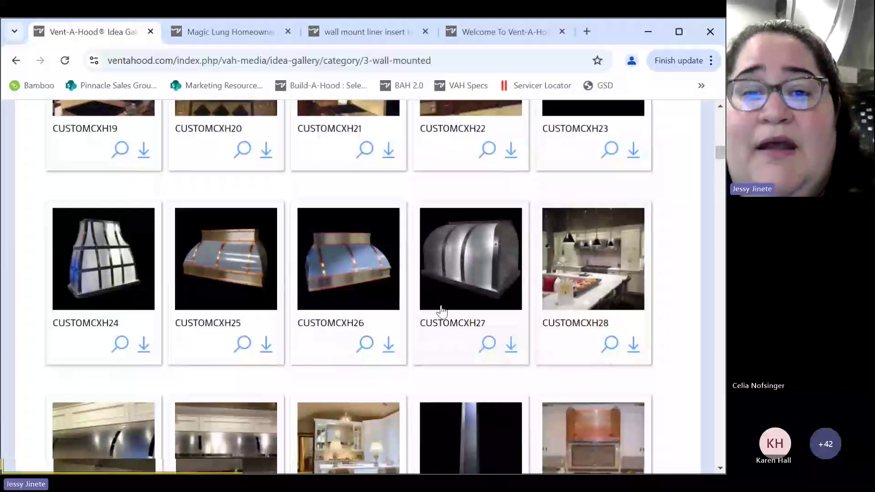
scroll(352, 224, "down", 3)
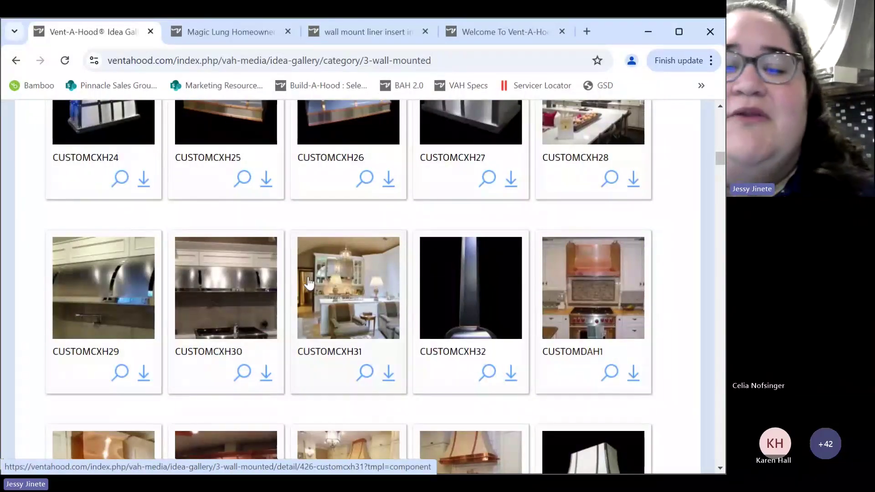
scroll(309, 276, "down", 3)
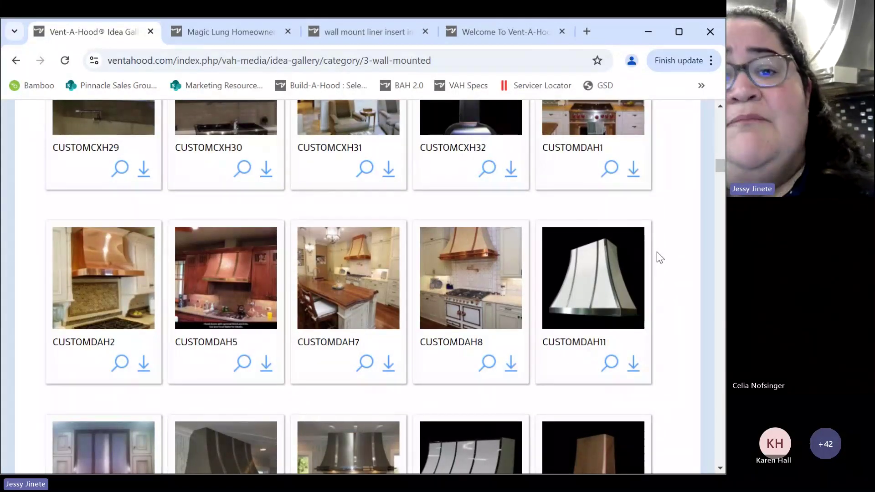
Step: Open the Build-A-Hood page and review its supported browsers and region choices
scroll(658, 257, "up", 20)
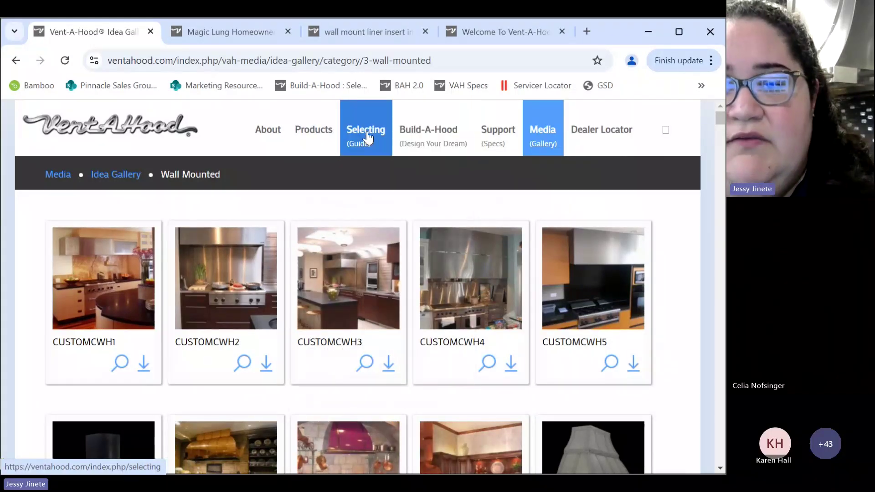
left_click(414, 136)
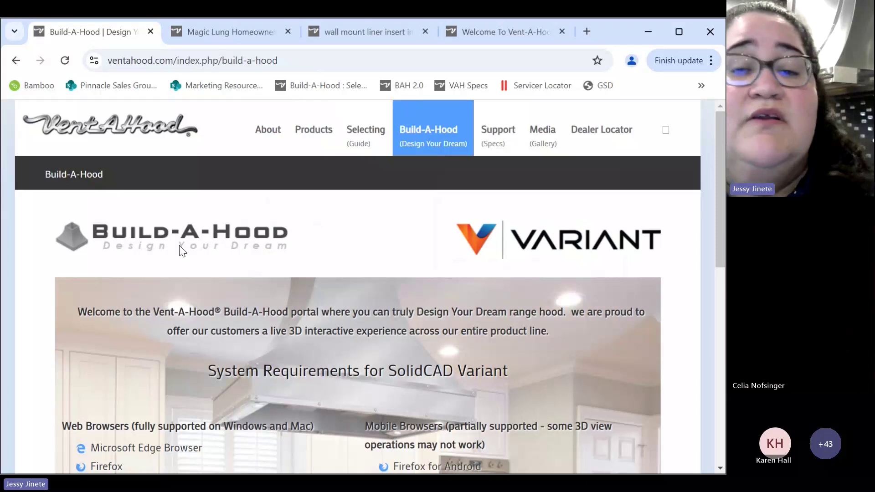
scroll(191, 249, "down", 5)
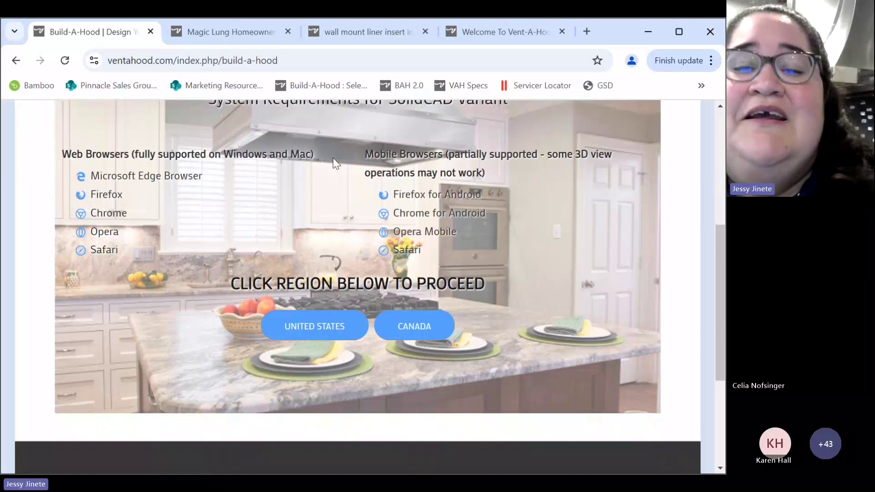
scroll(335, 163, "up", 5)
scroll(308, 273, "down", 2)
scroll(228, 255, "up", 2)
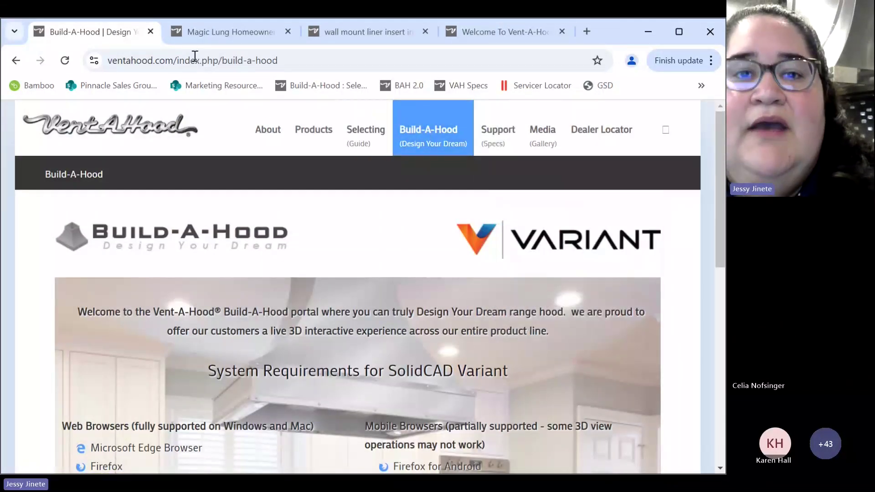
Step: Load the bookmarked Build-A-Hood Select-A-Model page in the Magic Lung guide's tab and skim its model list
left_click(211, 36)
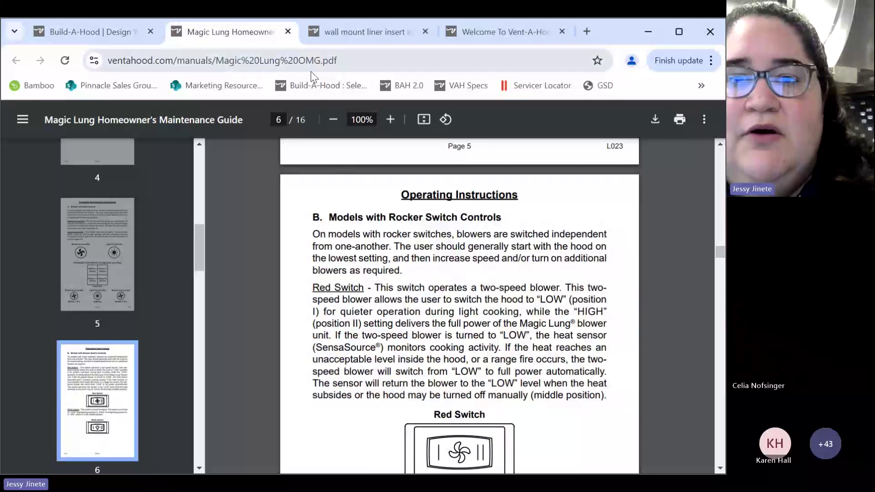
left_click(299, 61)
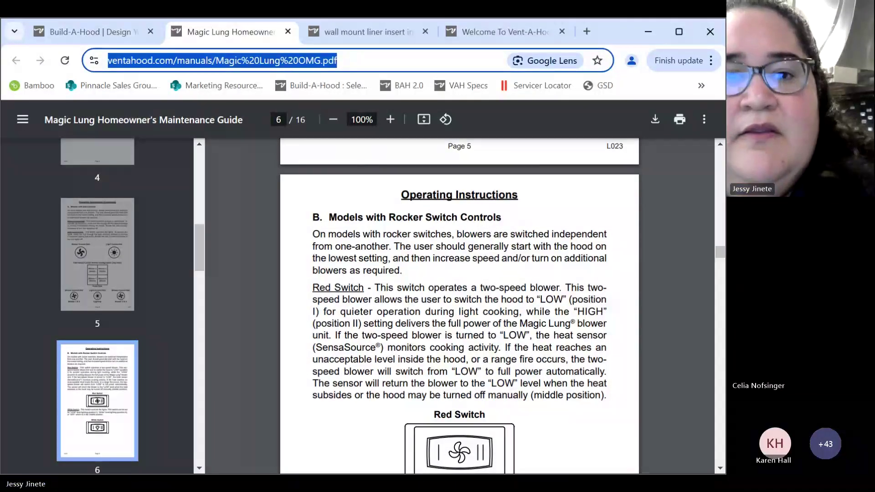
left_click(321, 85)
mouse_move(250, 119)
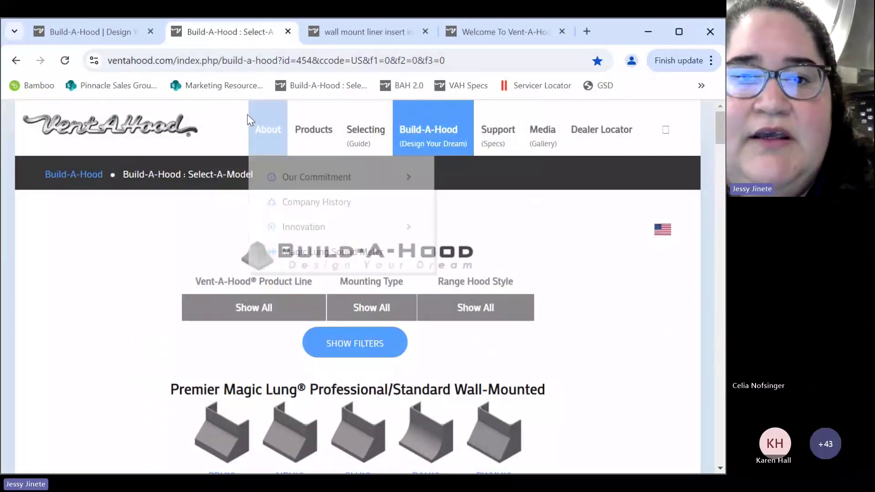
scroll(35, 395, "down", 20)
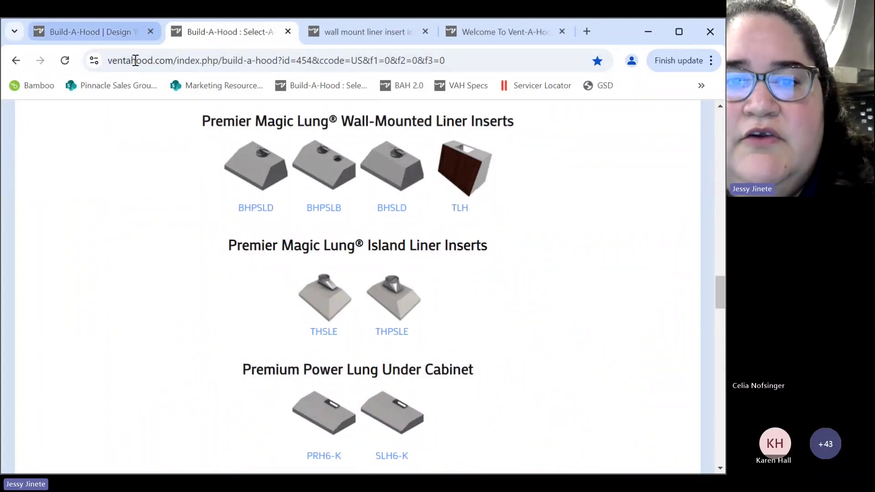
scroll(292, 347, "up", 20)
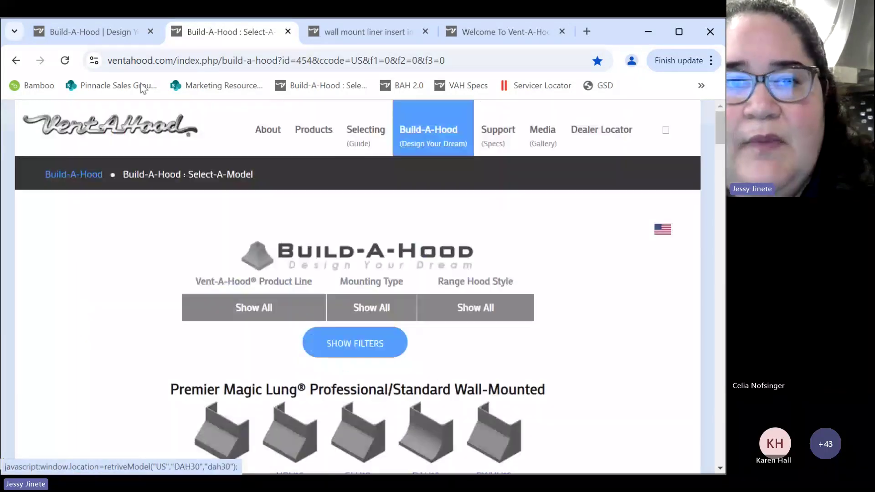
Step: Return to the Build-A-Hood portal's tab and proceed with the United States region
left_click(116, 32)
scroll(303, 182, "down", 10)
left_click(302, 182)
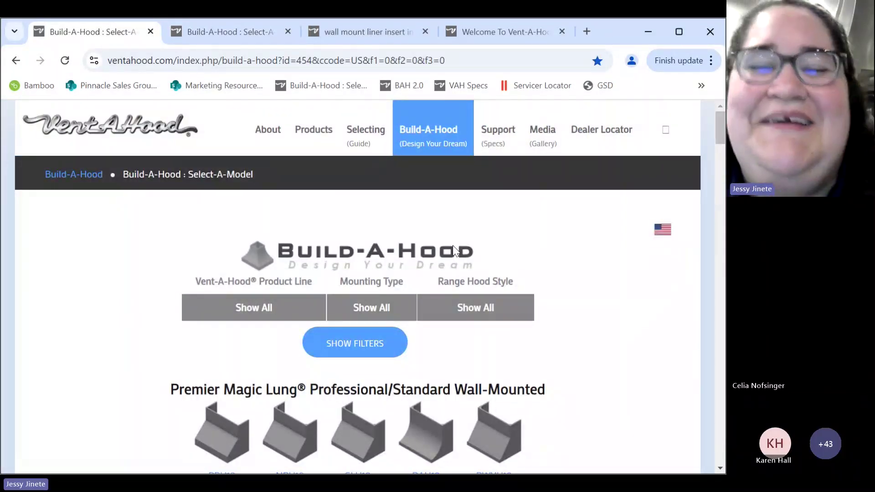
Step: Browse the Select-A-Model list and open the JDH/C1 hood from the Premier Magic Lung Designer Series Wall-Mounted group
scroll(524, 271, "down", 5)
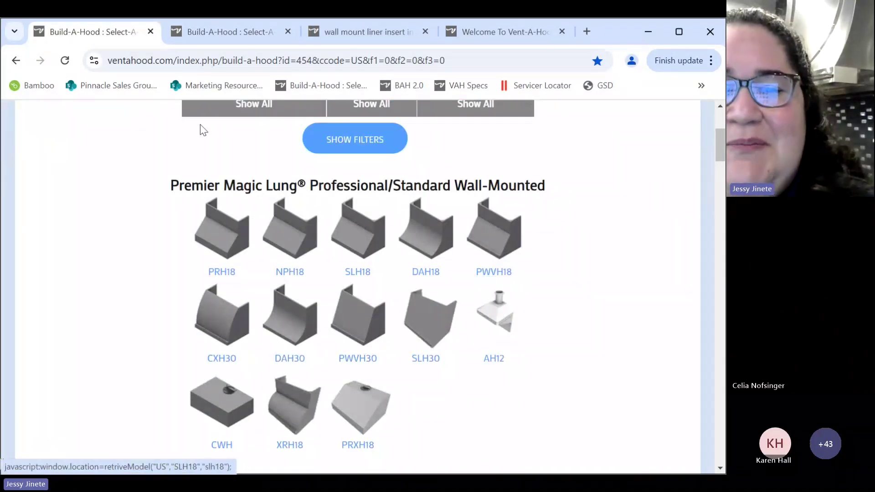
scroll(269, 141, "up", 3)
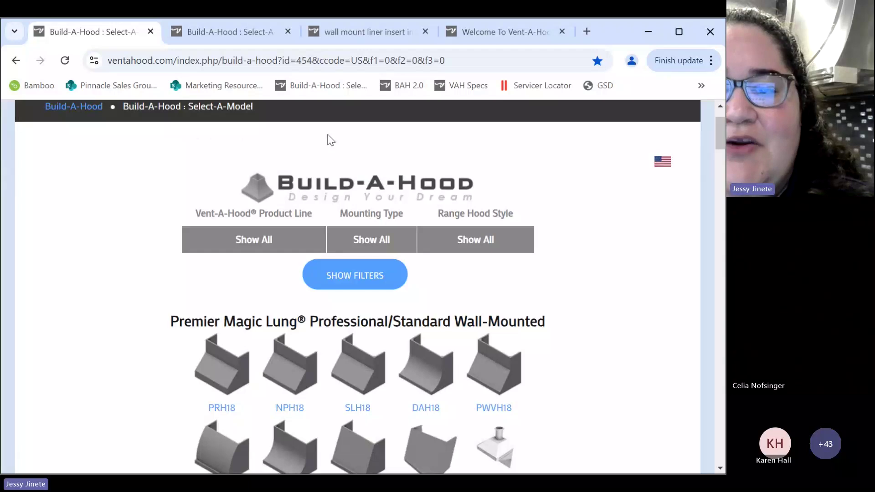
scroll(205, 292, "down", 3)
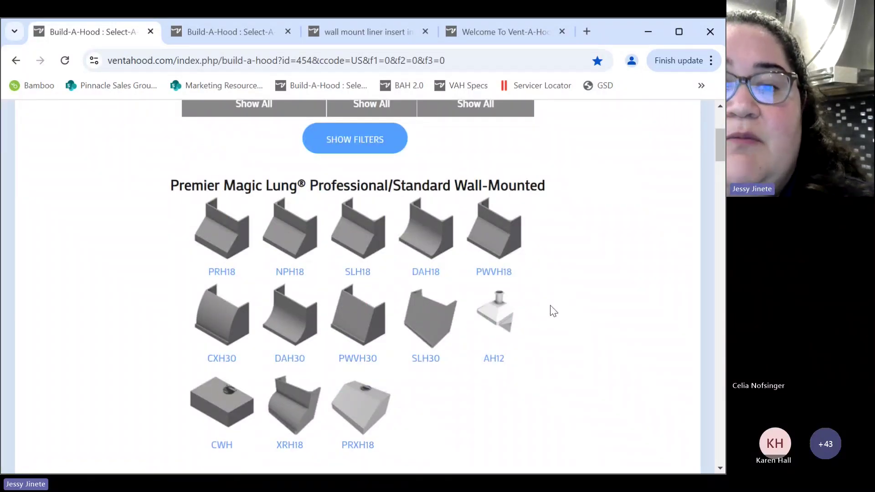
scroll(553, 311, "down", 7)
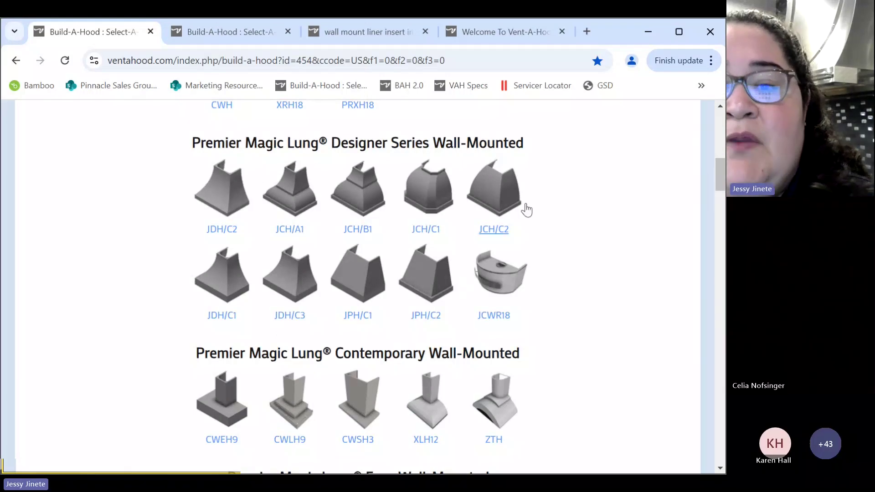
left_click(226, 282)
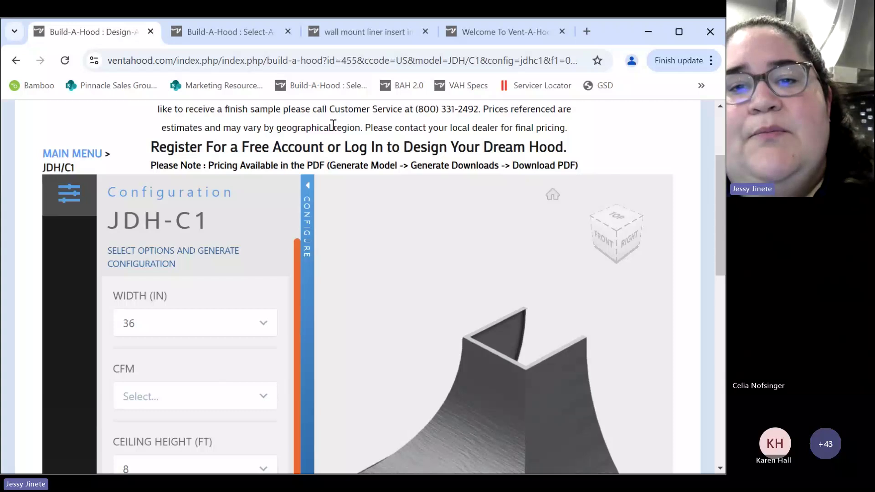
Step: Examine the default JDH-C1 hood model from the front, sides and underside, and skim its configuration options
scroll(332, 125, "down", 1)
left_click_drag(297, 183, 297, 226)
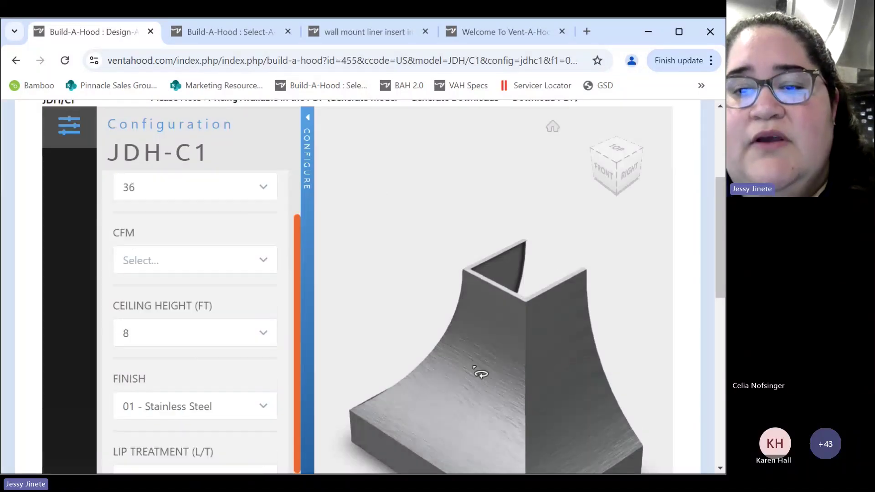
left_click_drag(477, 371, 712, 277)
scroll(694, 265, "down", 2)
left_click_drag(538, 273, 503, 344)
left_click_drag(549, 226, 536, 322)
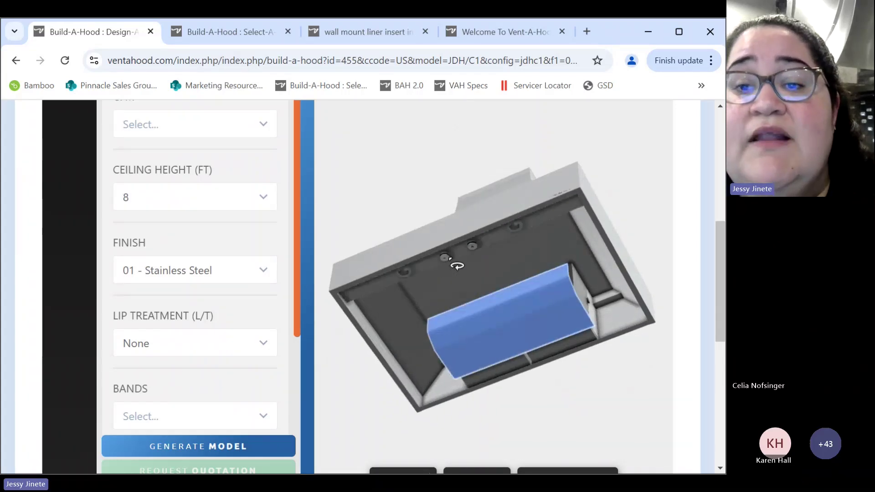
left_click_drag(517, 244, 517, 318)
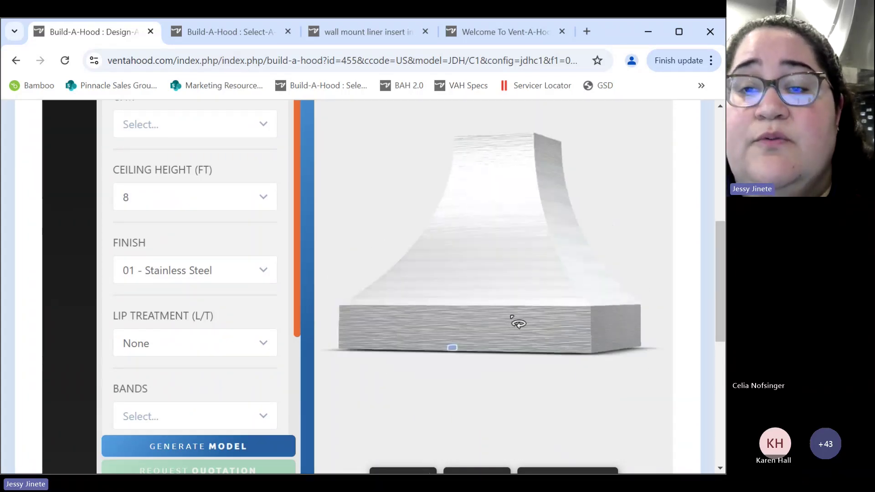
scroll(212, 356, "up", 6)
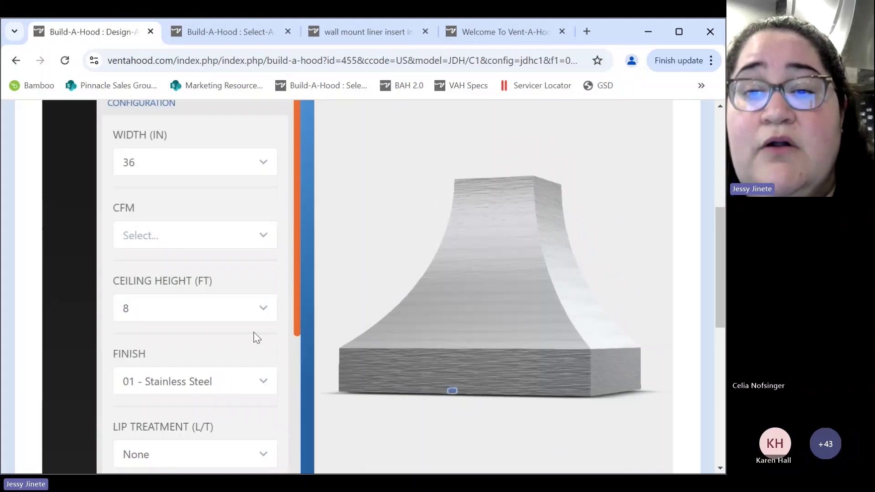
scroll(697, 309, "down", 1)
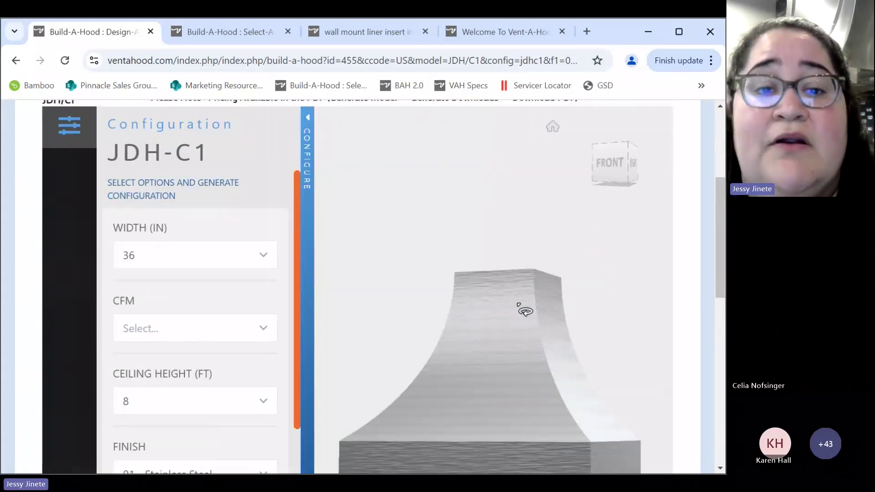
Step: Set the hood's width to 54 in, its CFM to 1200 and the ceiling height to 9 ft
left_click(165, 255)
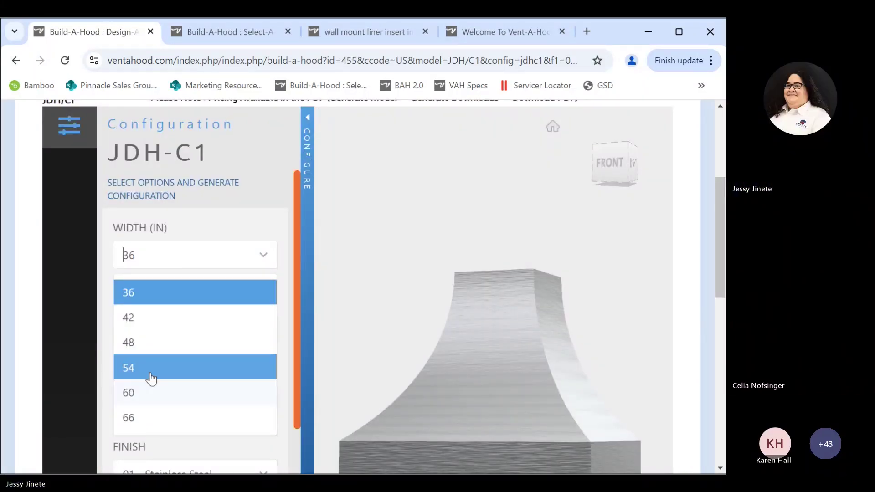
left_click(138, 367)
left_click(177, 329)
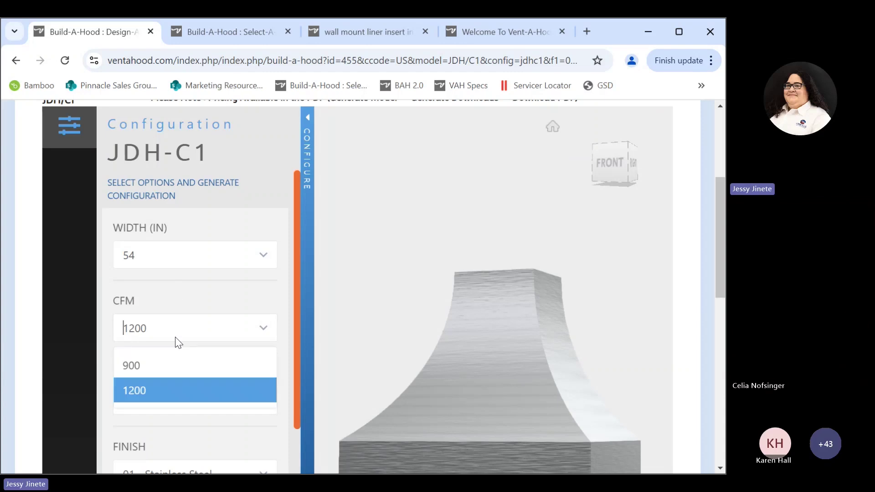
left_click(146, 393)
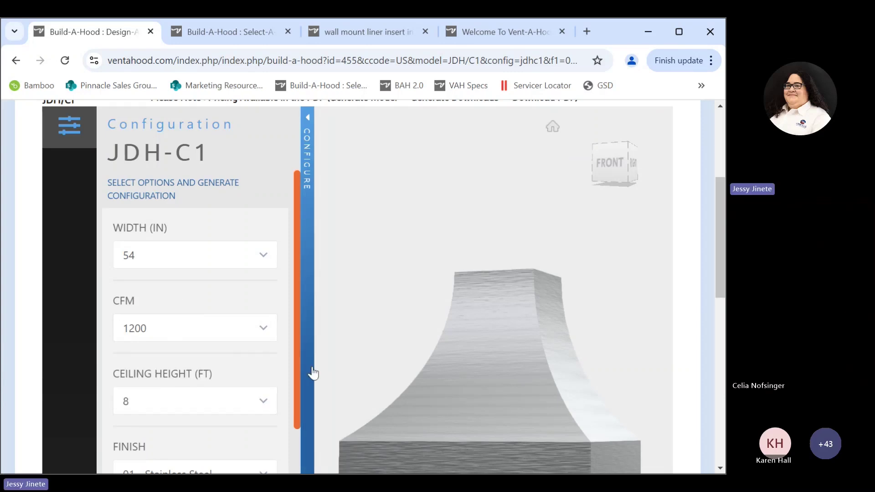
scroll(209, 337, "down", 3)
left_click(197, 257)
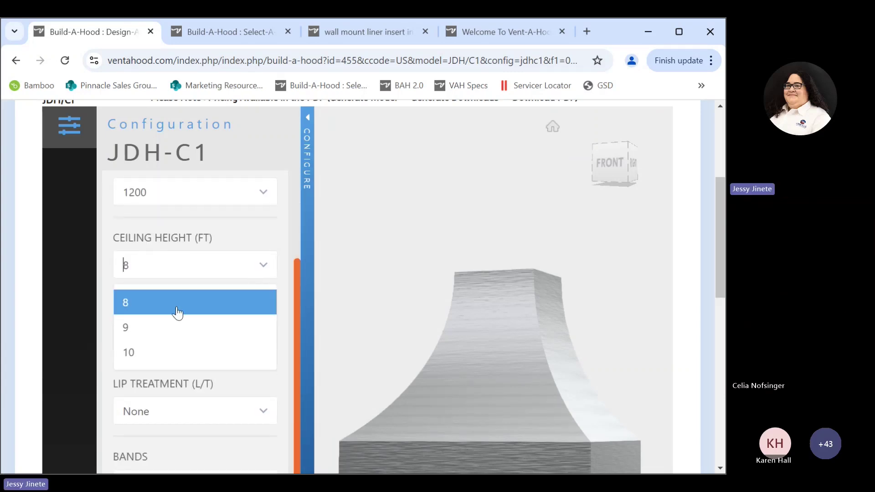
left_click(150, 332)
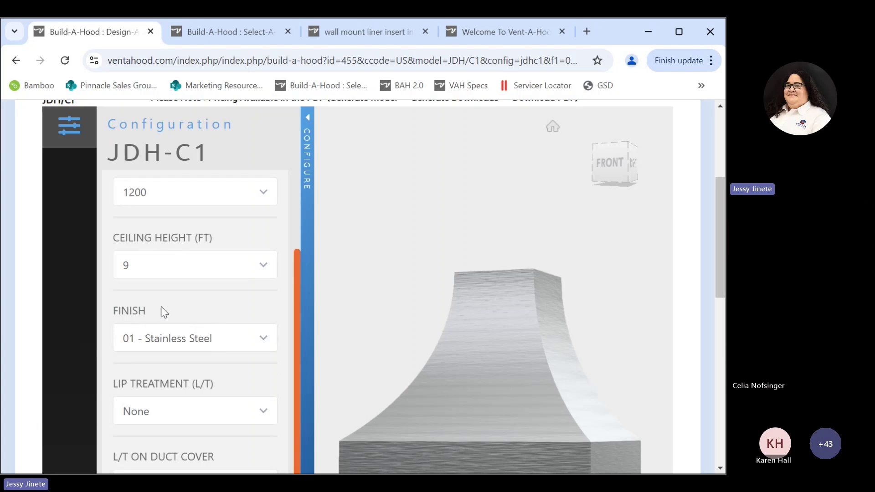
Step: Choose the 03 - Black finish and set the lip treatment to All Sides for both the hood and the duct cover
left_click(166, 337)
scroll(171, 319, "down", 3)
left_click(179, 290)
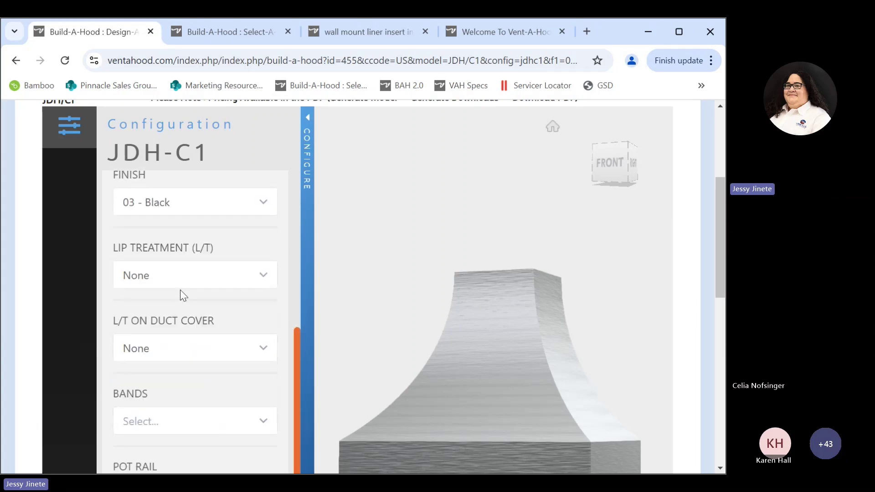
left_click(173, 281)
scroll(182, 319, "up", 1)
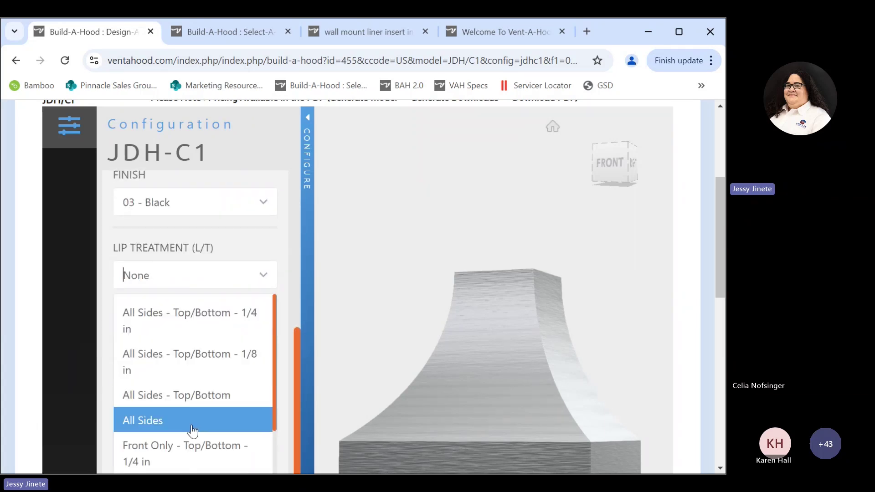
left_click(177, 425)
scroll(188, 315, "down", 2)
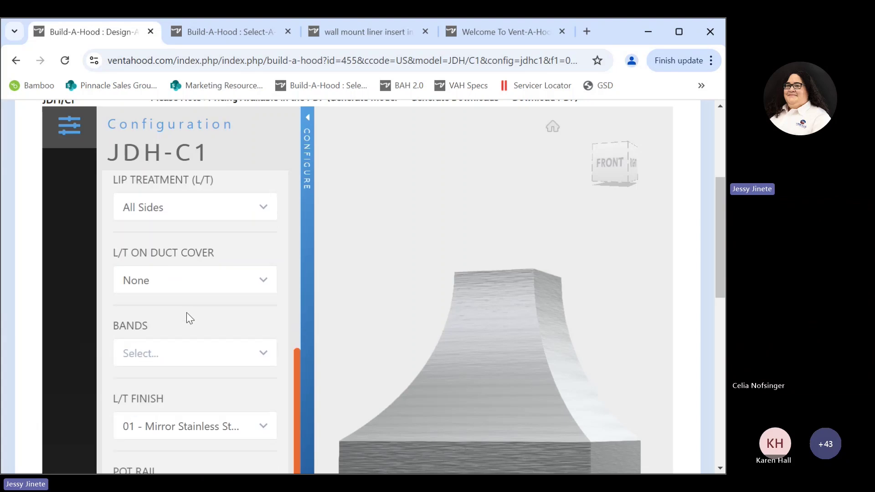
left_click(194, 286)
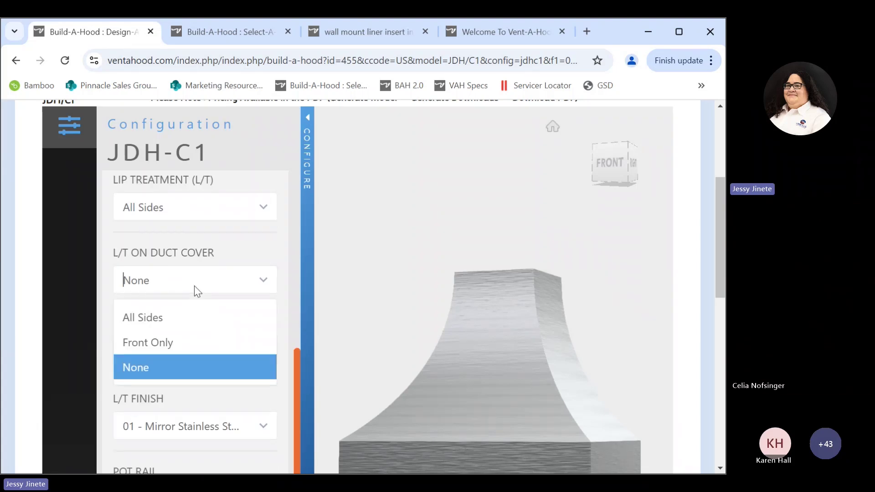
left_click(172, 325)
Step: Add 2 bands in the Standard - 1 in Wide style and enable bands on the duct cover
scroll(182, 322, "down", 1)
left_click(182, 327)
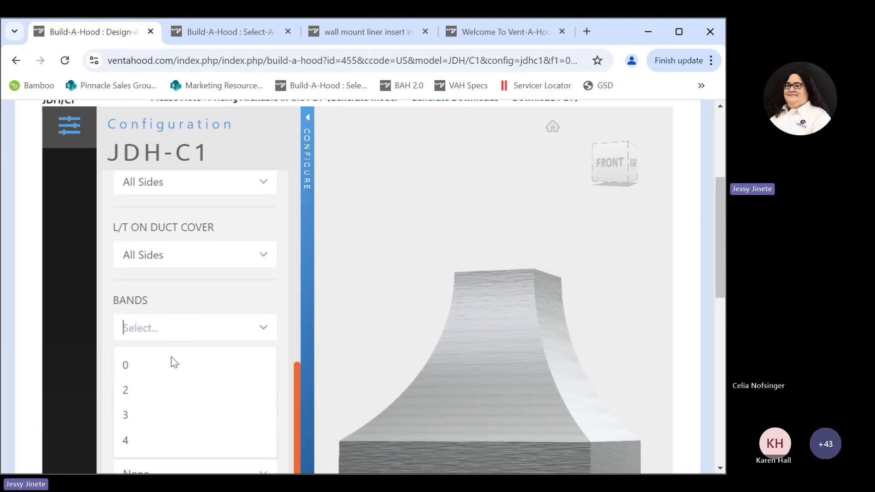
left_click(145, 399)
scroll(201, 316, "down", 2)
left_click(205, 333)
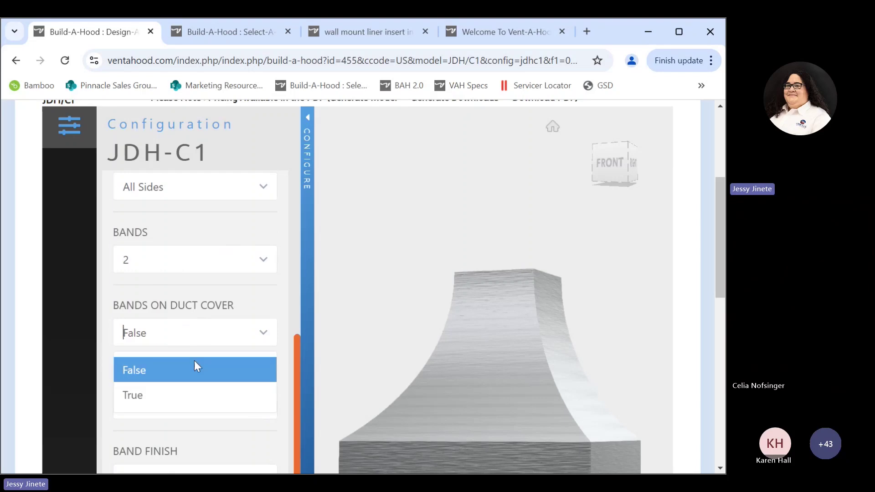
left_click(149, 395)
scroll(155, 387, "down", 1)
left_click(179, 340)
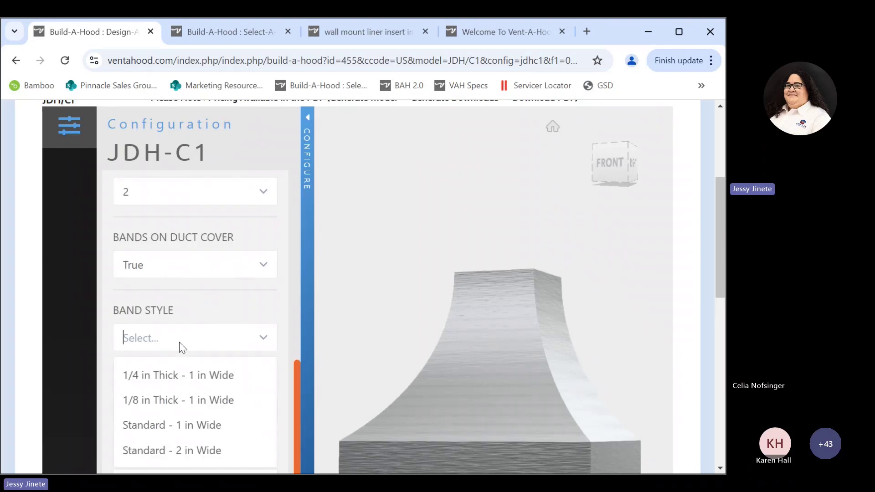
left_click(197, 433)
Step: Set the band finish and the lip treatment finish to 20 - Real Brass
scroll(201, 312, "down", 1)
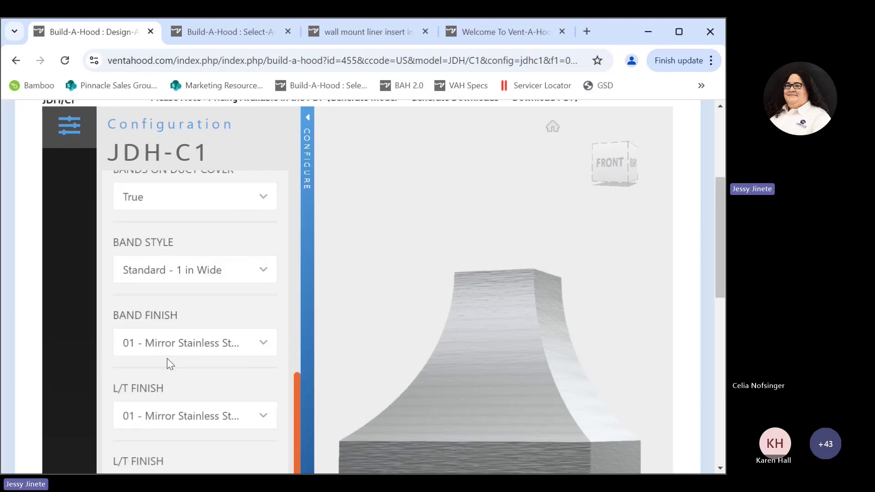
left_click(182, 348)
scroll(184, 355, "down", 5)
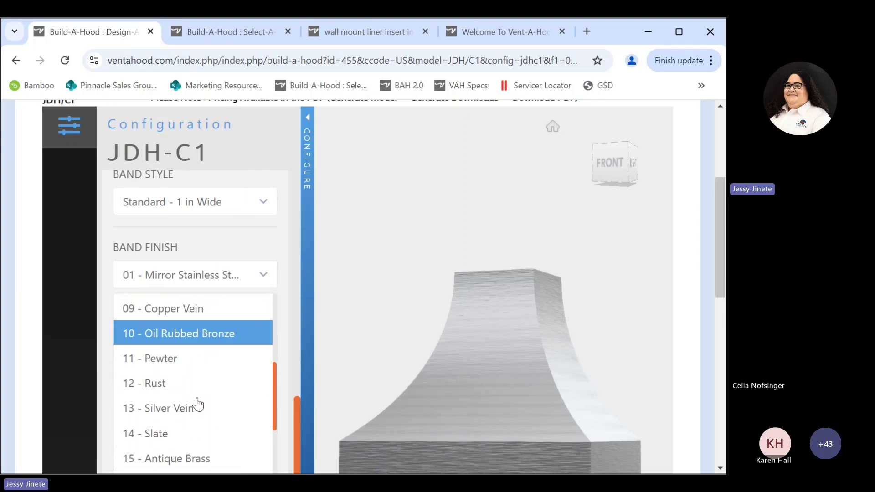
scroll(203, 410, "down", 2)
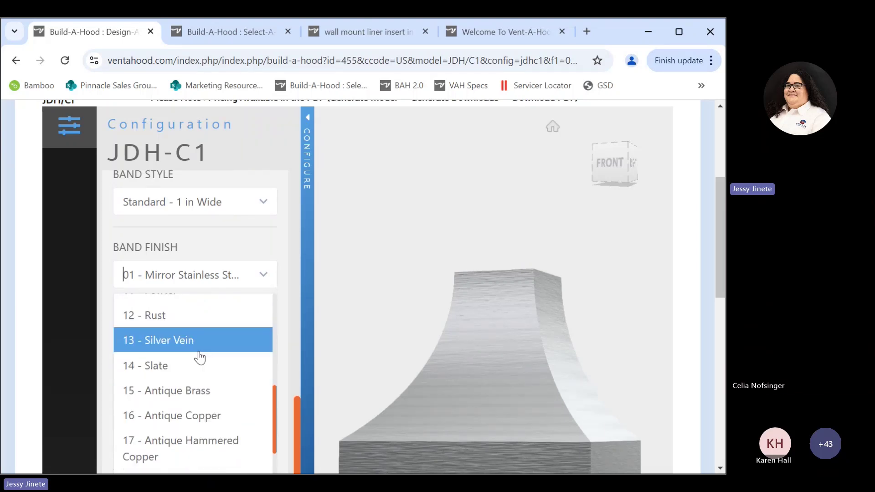
scroll(186, 360, "down", 3)
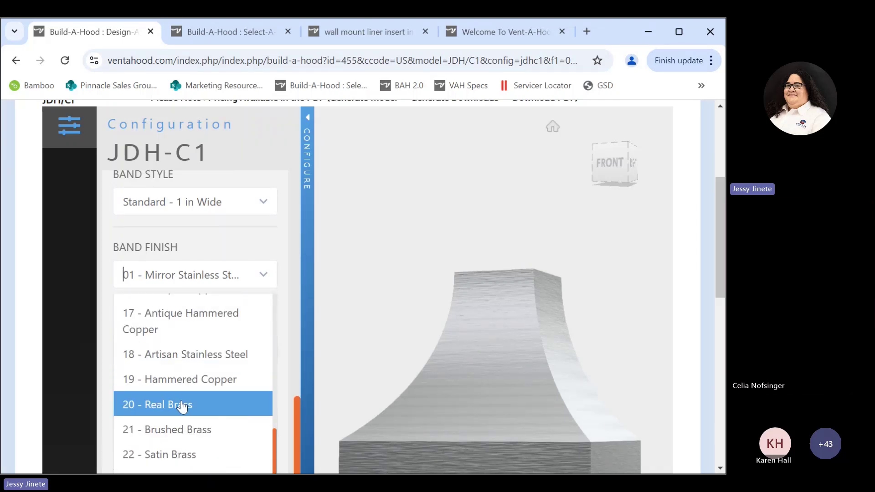
left_click(185, 403)
left_click(185, 359)
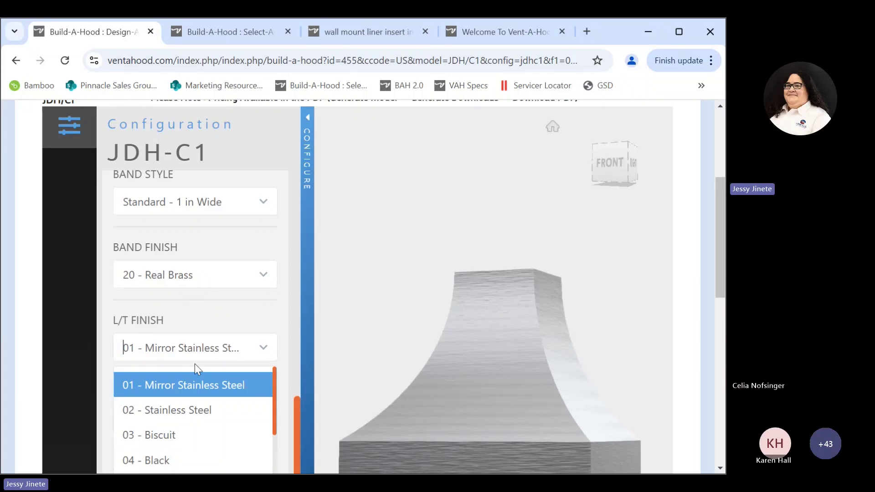
scroll(194, 401, "down", 8)
scroll(191, 401, "down", 5)
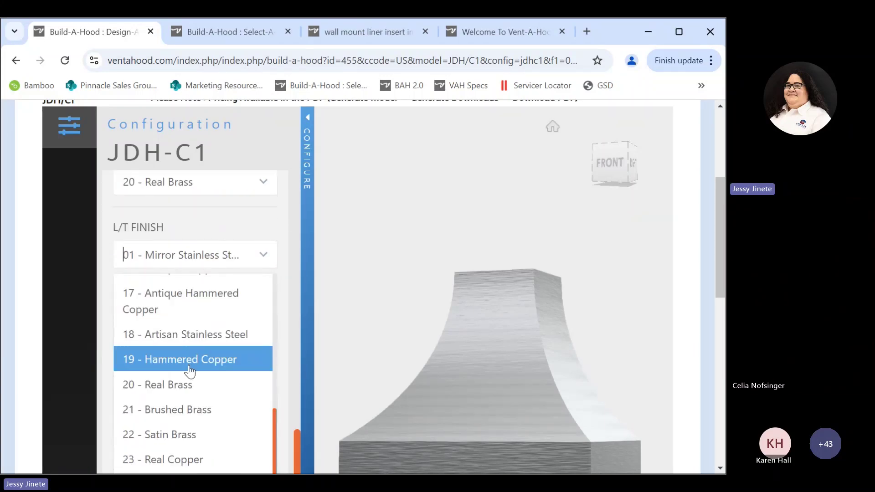
left_click(186, 384)
Step: Set the attachments to Large Rivets, then generate and inspect the configured JDH-C1 model
scroll(214, 360, "down", 3)
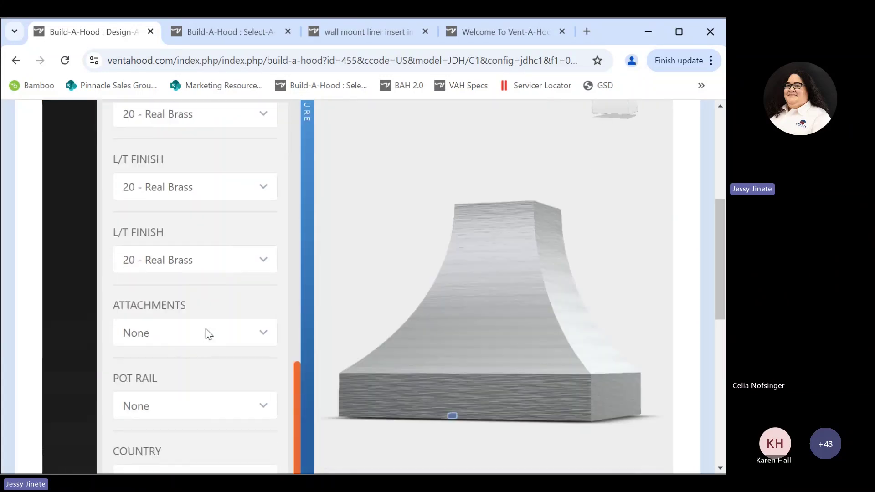
left_click(209, 332)
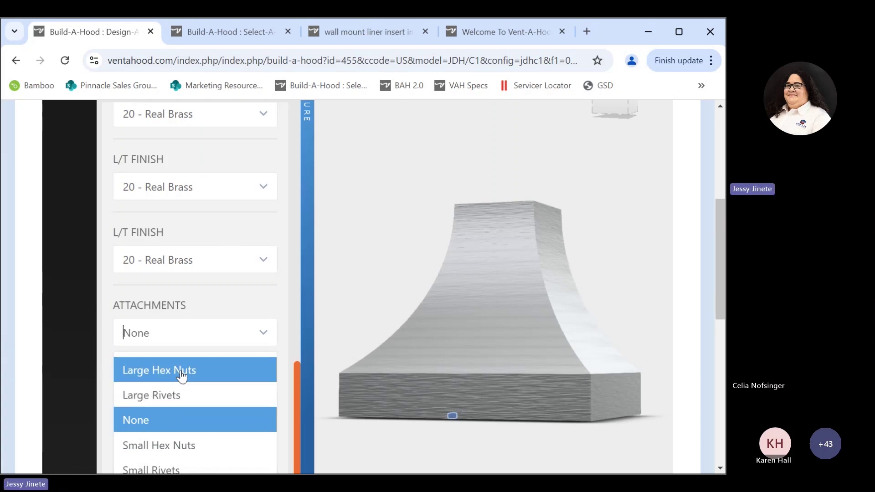
left_click(158, 399)
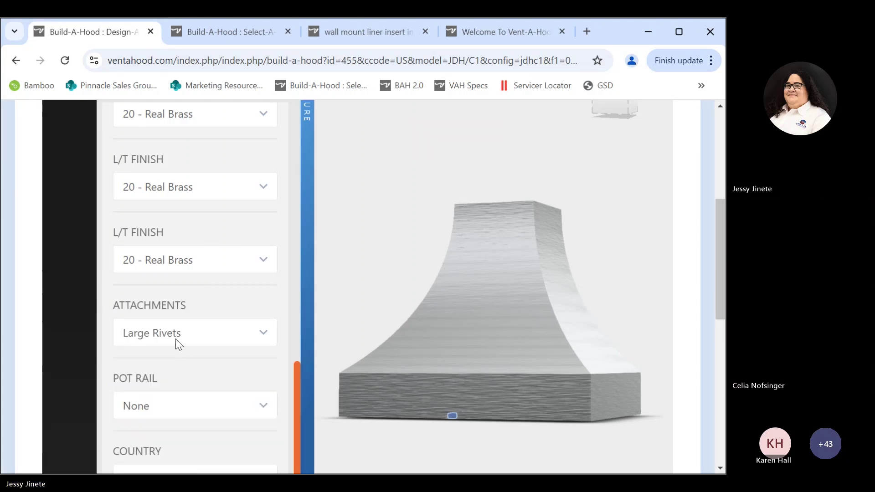
scroll(194, 376, "down", 1)
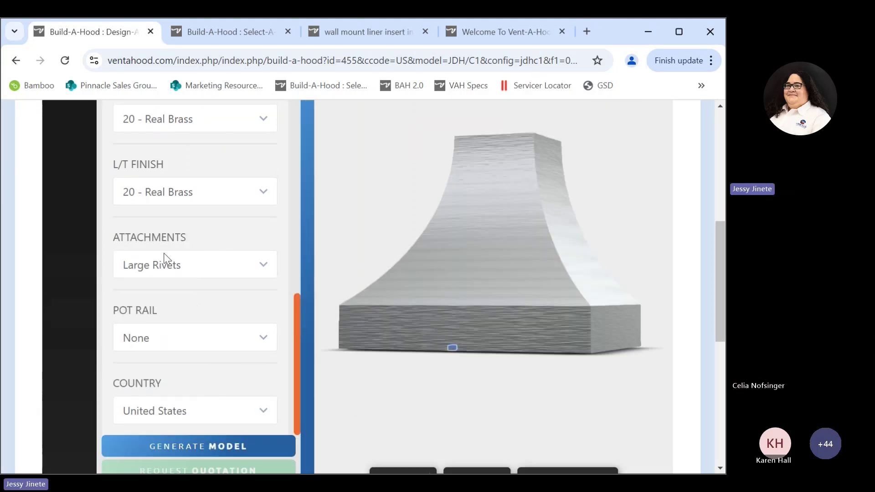
left_click(193, 446)
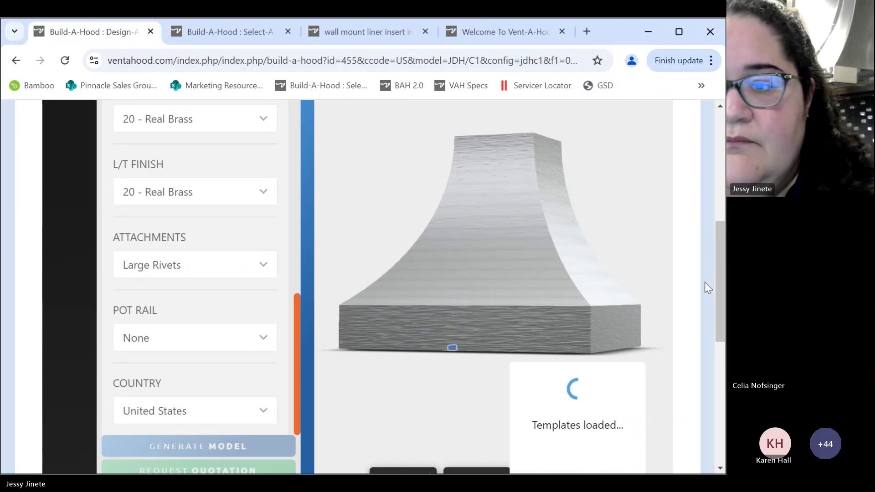
scroll(719, 270, "down", 1)
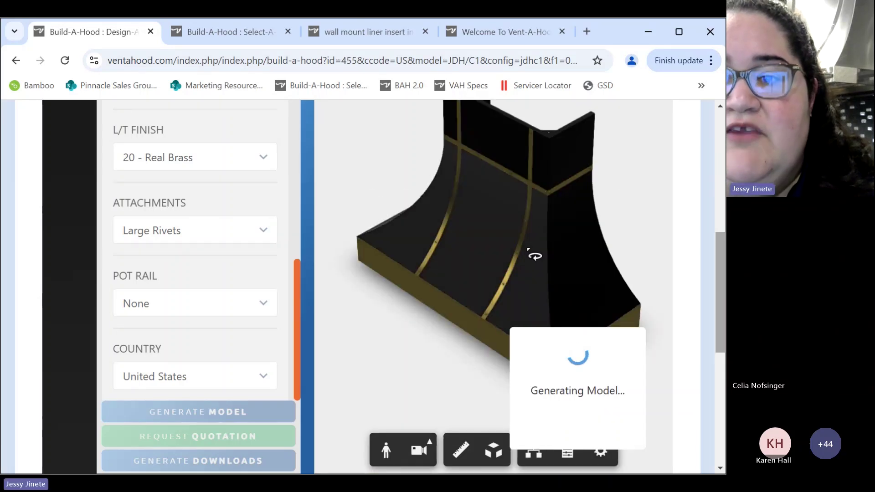
left_click_drag(478, 289, 597, 176)
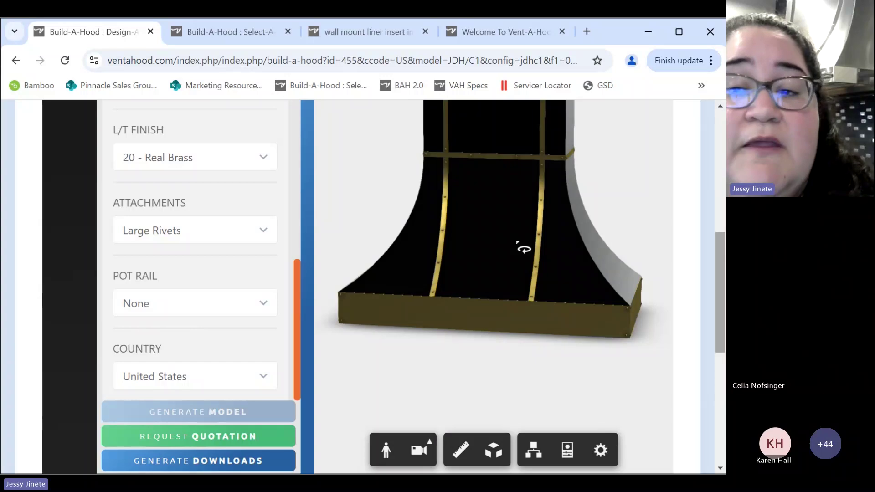
Step: Generate the downloads for the configured JDH-C1 hood and download its PDF drawing
left_click_drag(523, 249, 574, 236)
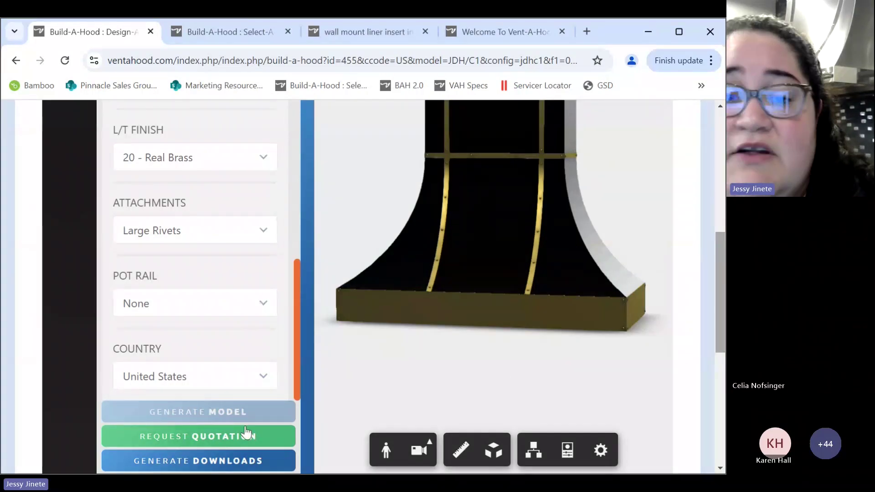
left_click(197, 461)
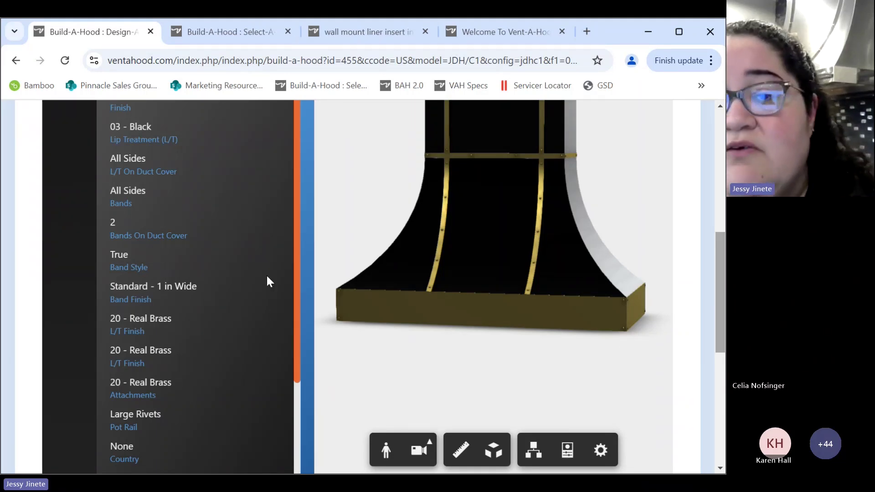
scroll(193, 312, "down", 3)
left_click(207, 423)
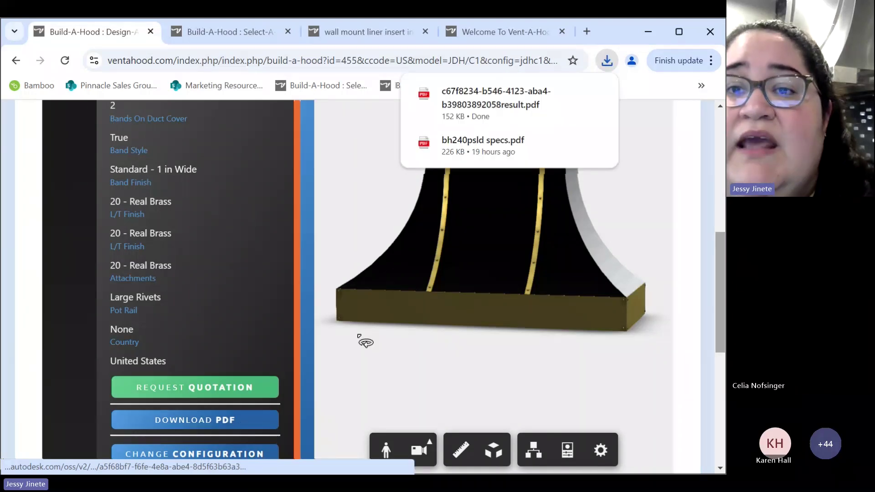
Step: Open the downloaded PDF and examine the hood's dimensioned views, model numbers and pricing block
left_click(475, 102)
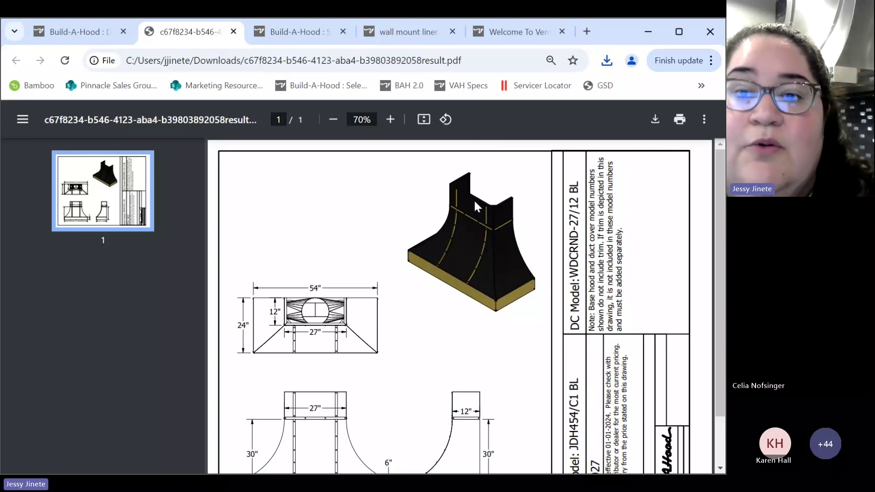
scroll(387, 260, "down", 2)
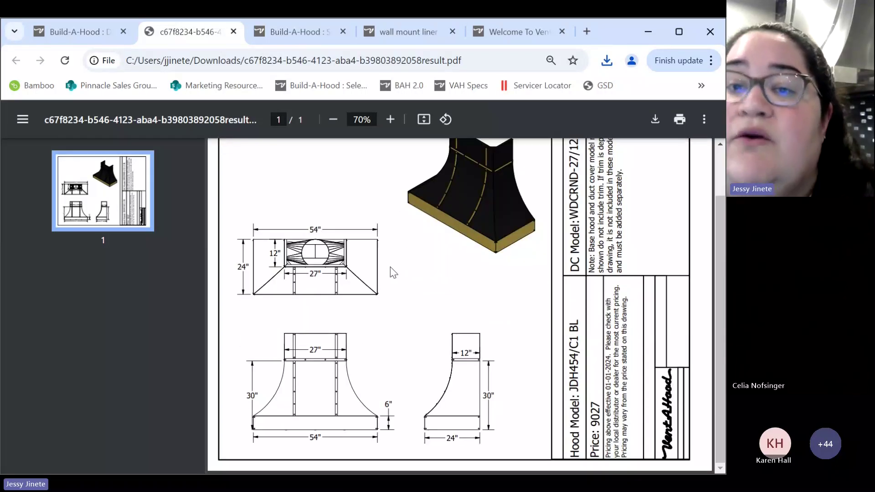
scroll(390, 266, "up", 2)
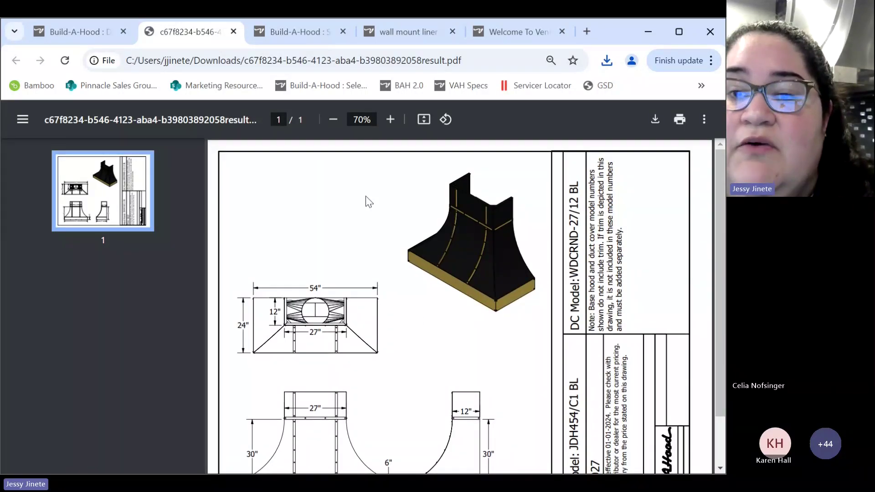
scroll(452, 223, "down", 2)
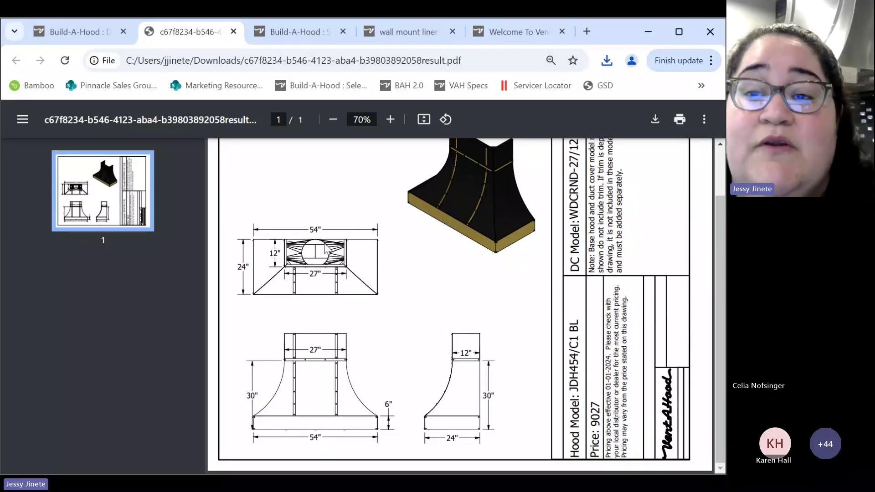
scroll(408, 328, "up", 2)
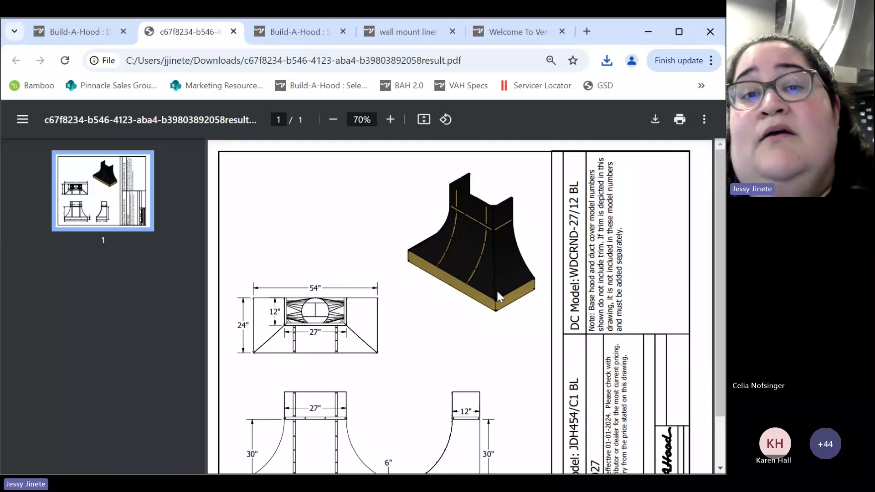
Step: Return to the Build-A-Hood model list, browse the wall-mounted hoods and open the DAH30 model for configuration
left_click(286, 31)
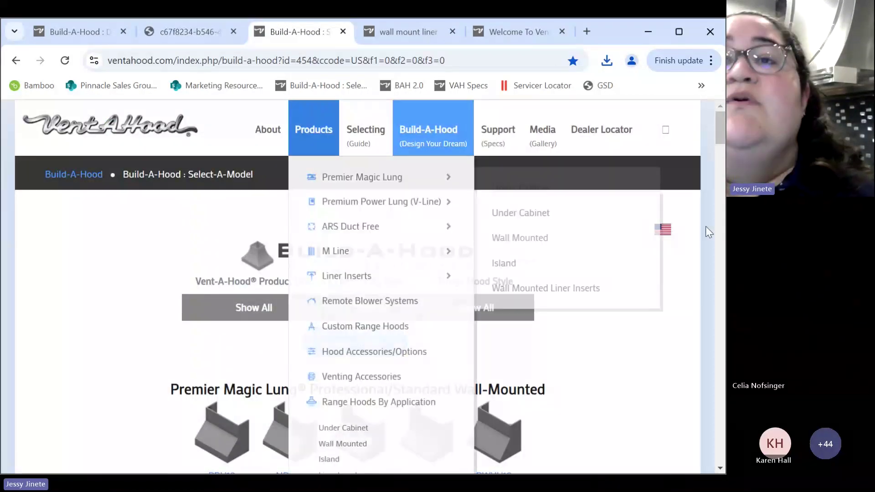
scroll(624, 349, "down", 4)
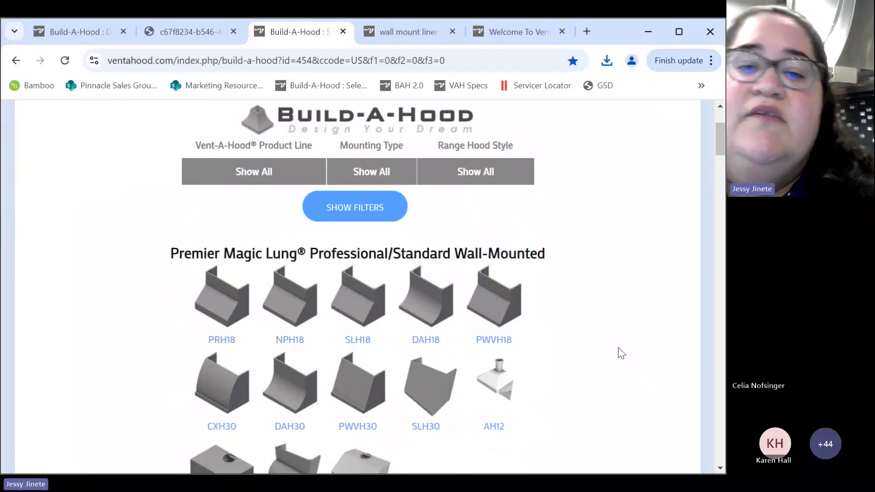
scroll(617, 355, "down", 4)
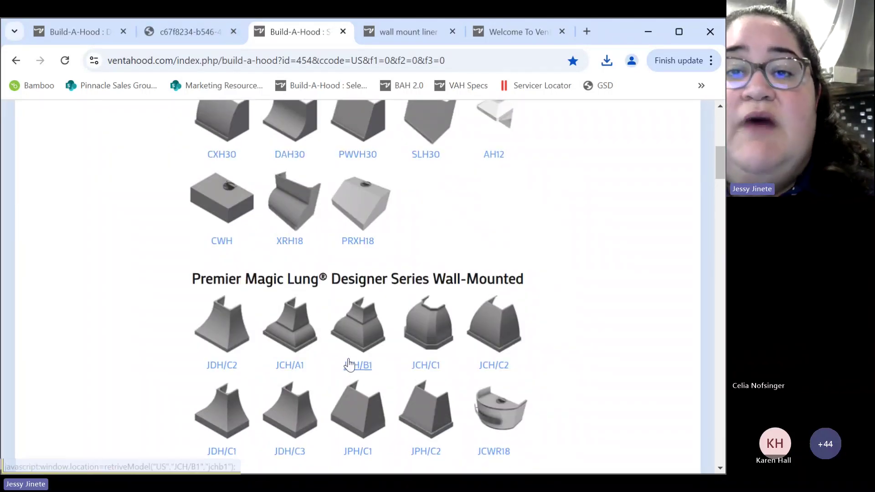
scroll(529, 258, "down", 3)
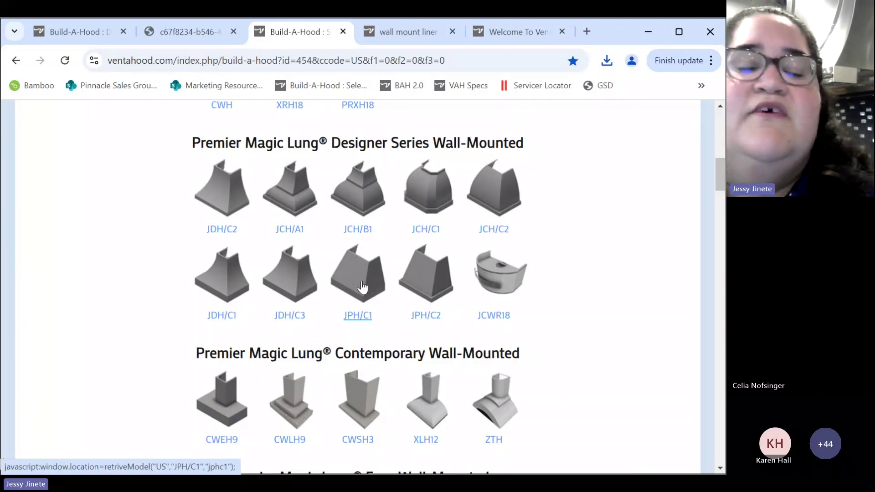
scroll(568, 313, "up", 3)
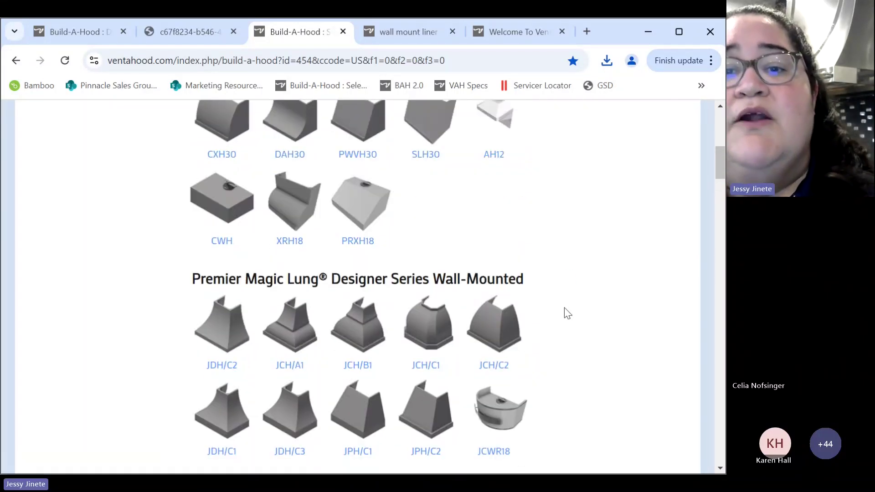
scroll(576, 287, "up", 3)
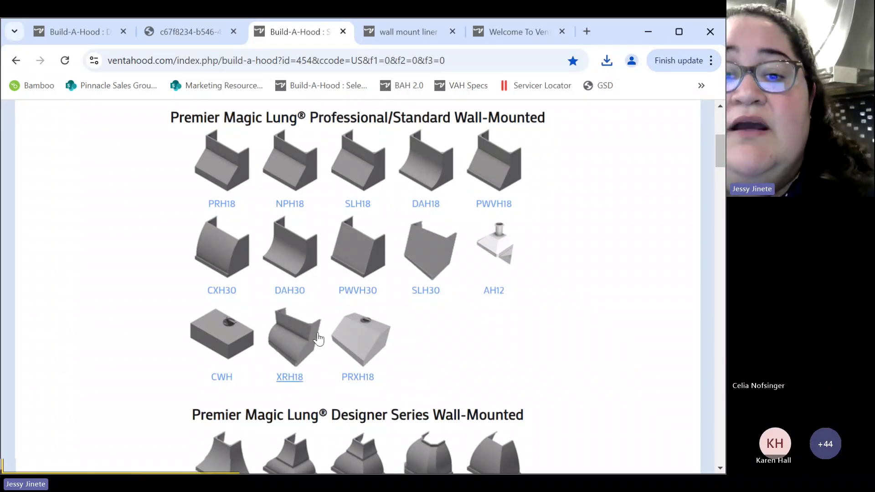
left_click(299, 268)
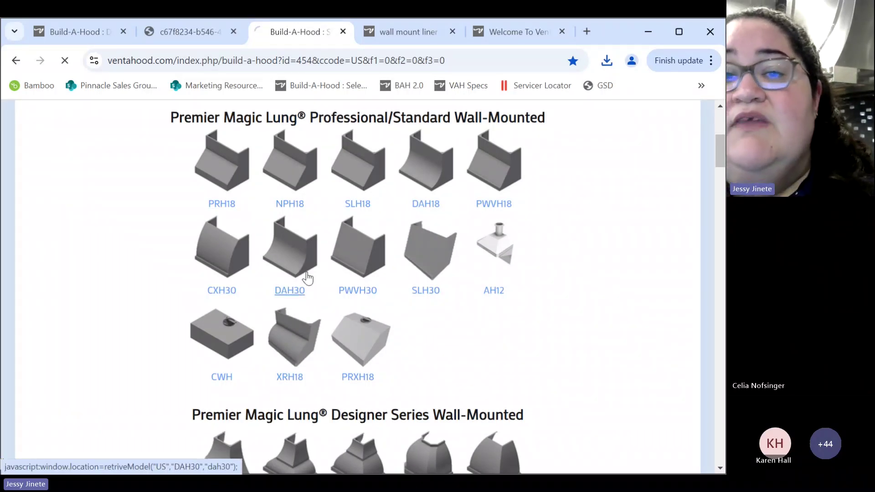
Step: Examine the DAH30 configuration options and inspect its 3D model from nearer the front
scroll(338, 276, "down", 5)
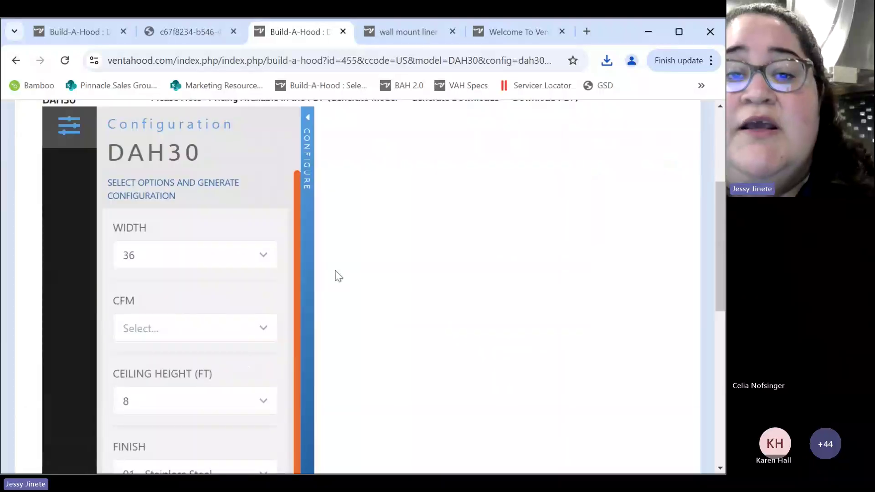
scroll(429, 324, "down", 3)
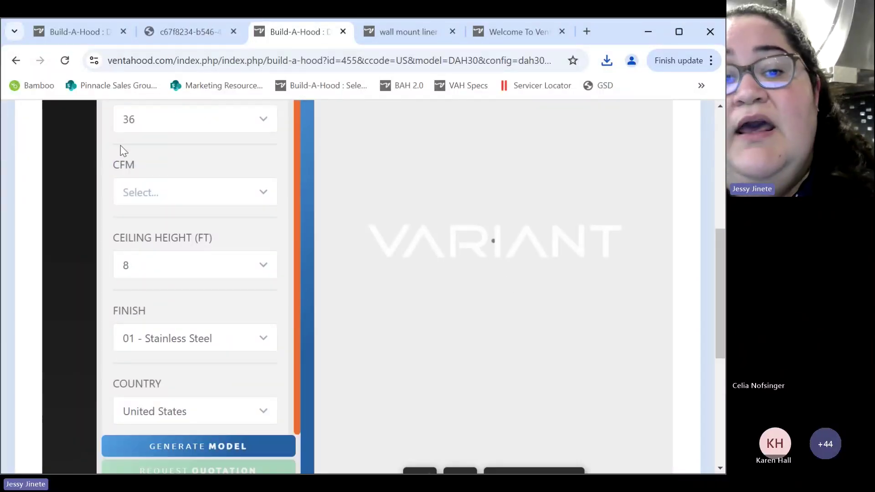
scroll(144, 269, "down", 1)
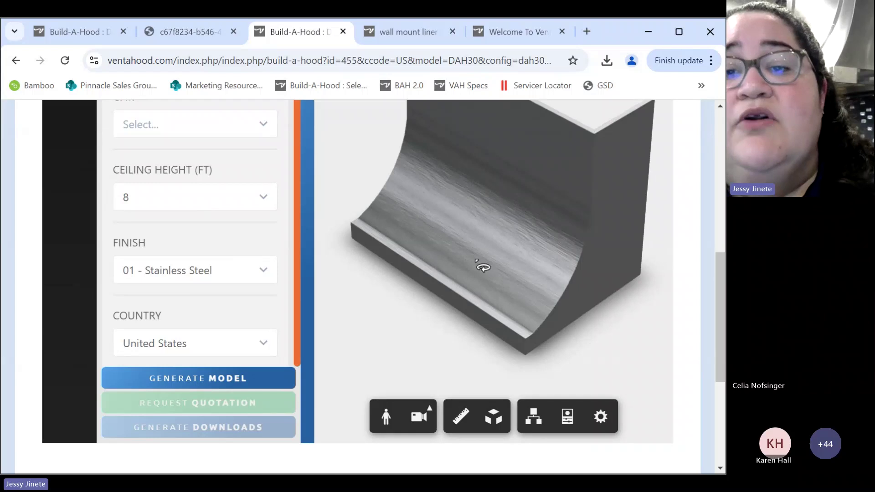
left_click_drag(553, 299, 660, 289)
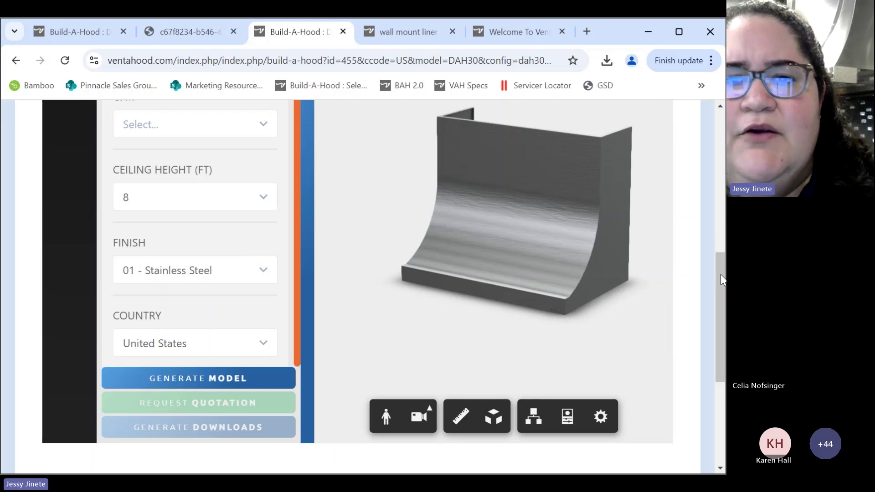
Step: Review the notes on finishes, registration and PDF pricing above the DAH30 configurator
left_click_drag(718, 275, 702, 180)
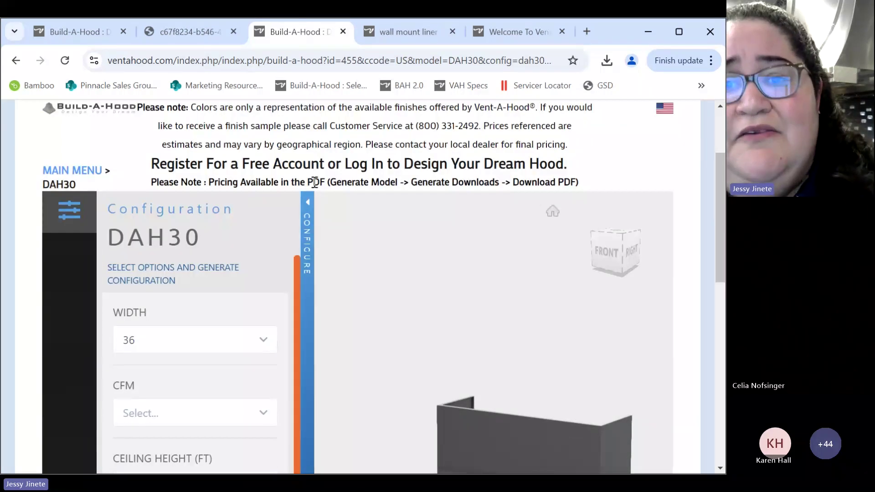
scroll(373, 354, "up", 2)
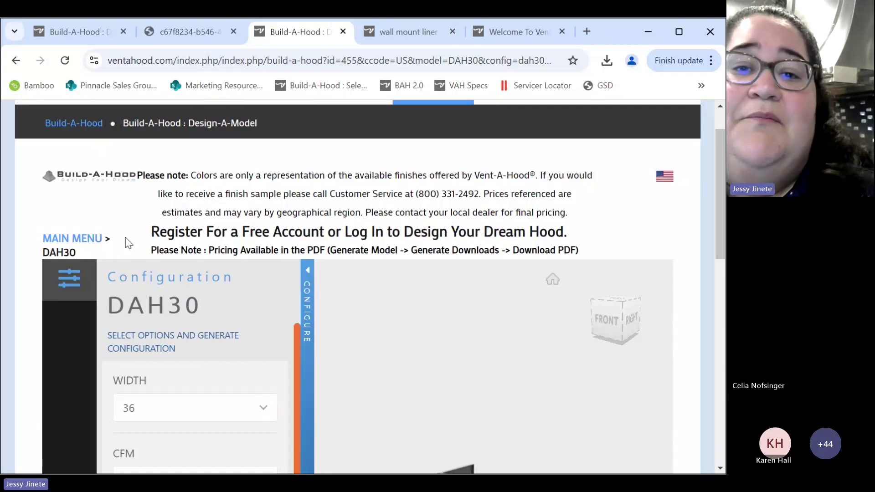
scroll(121, 240, "up", 1)
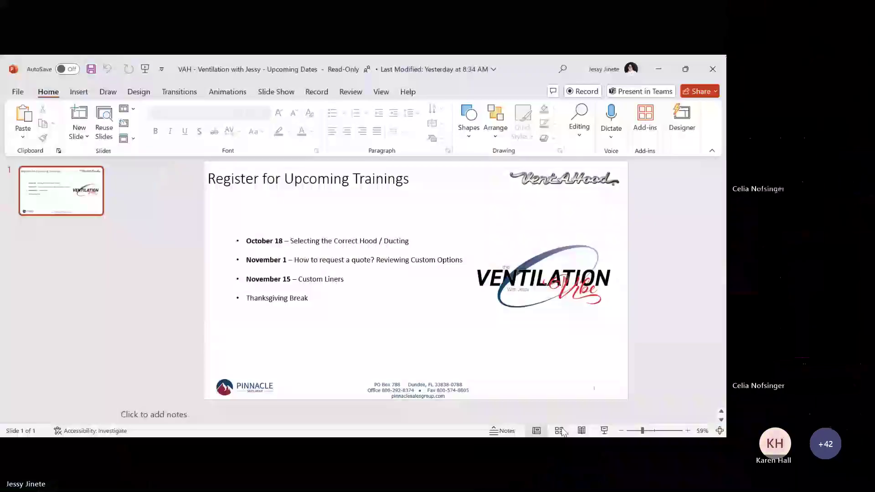
Step: Switch to PowerPoint and start the slide show of the Register for Upcoming Trainings slide
left_click(605, 430)
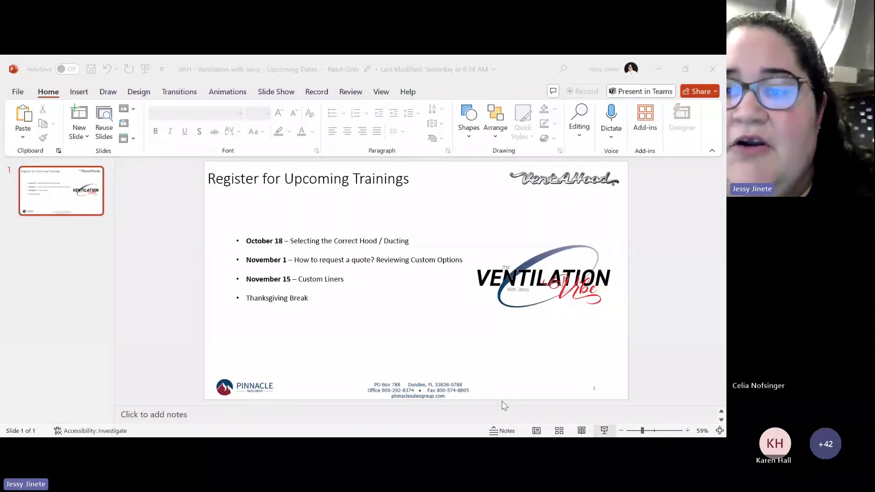